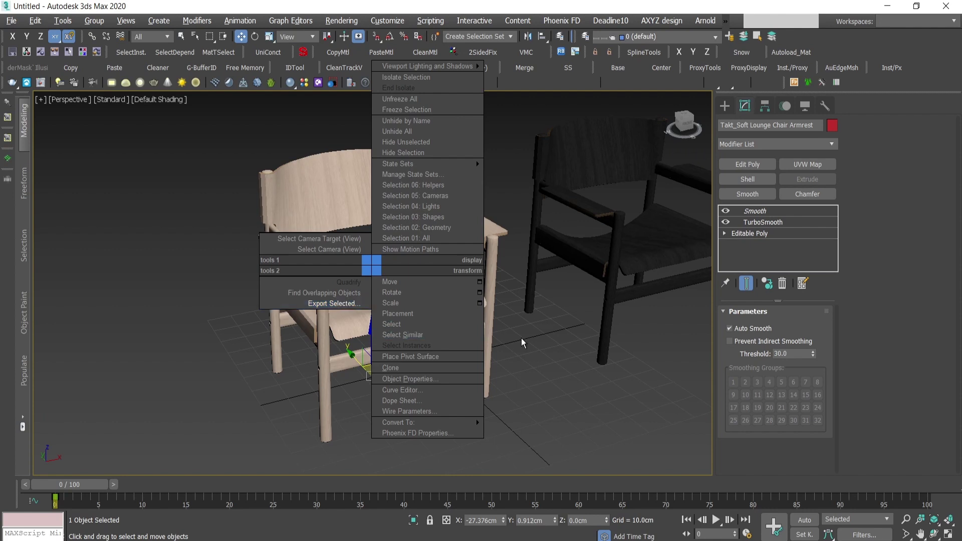
Select the light wood chair in the viewport and turn on edged faces display
left_click(521, 338)
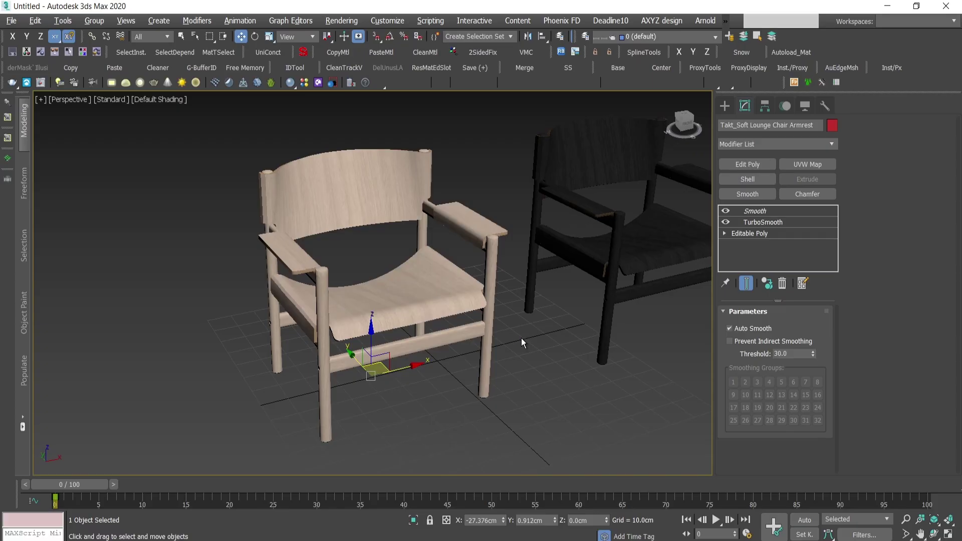
left_click(521, 338)
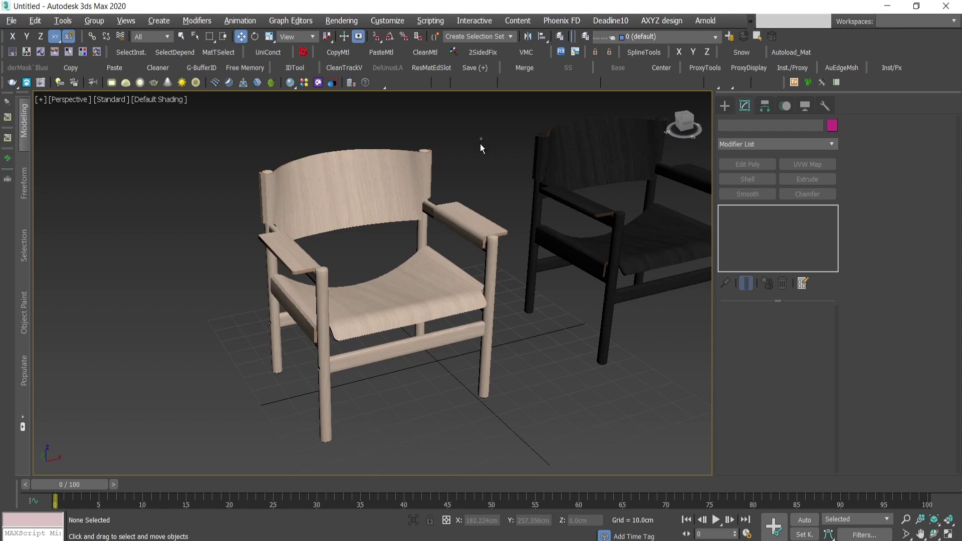
left_click(369, 263)
key("F4")
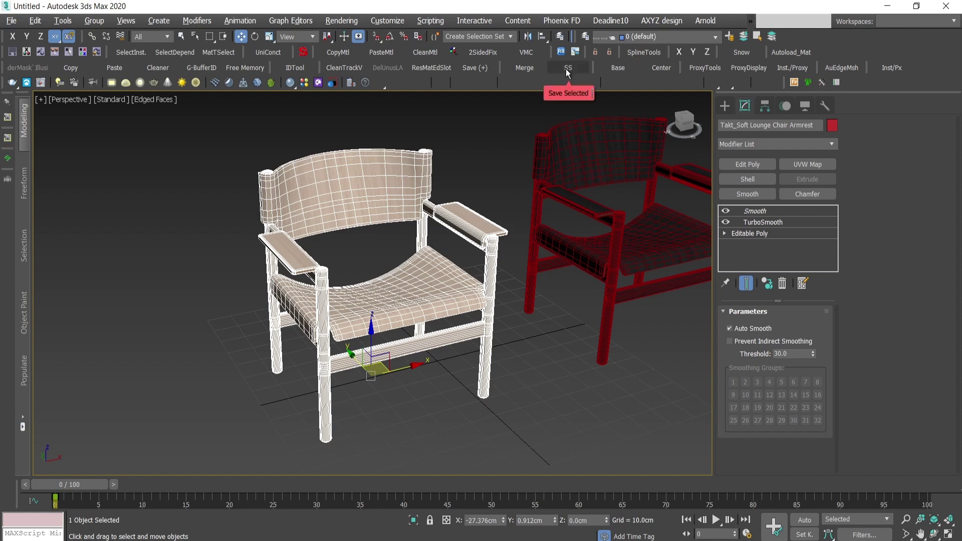
View the Save Selected file dialog for the chair and close it without saving
left_click(7, 22)
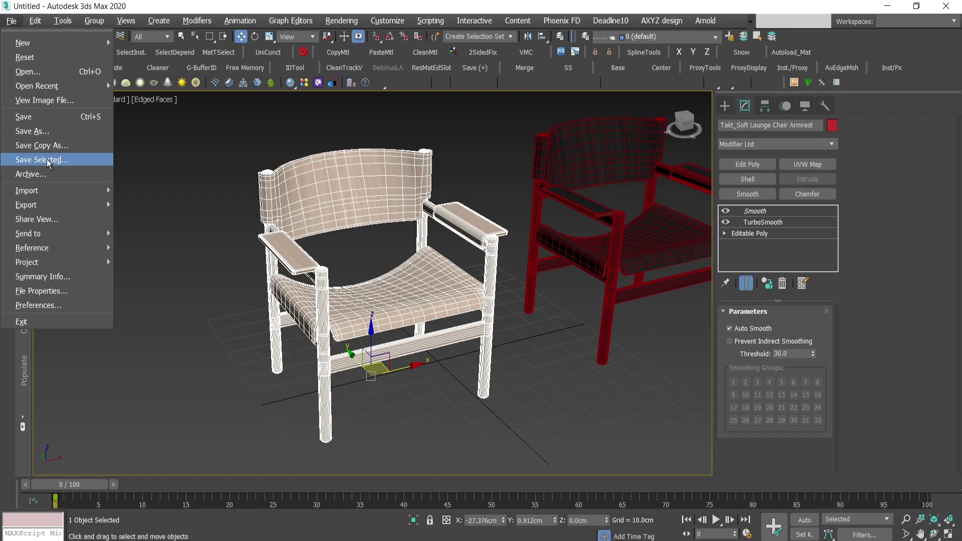
left_click(570, 68)
left_click(570, 70)
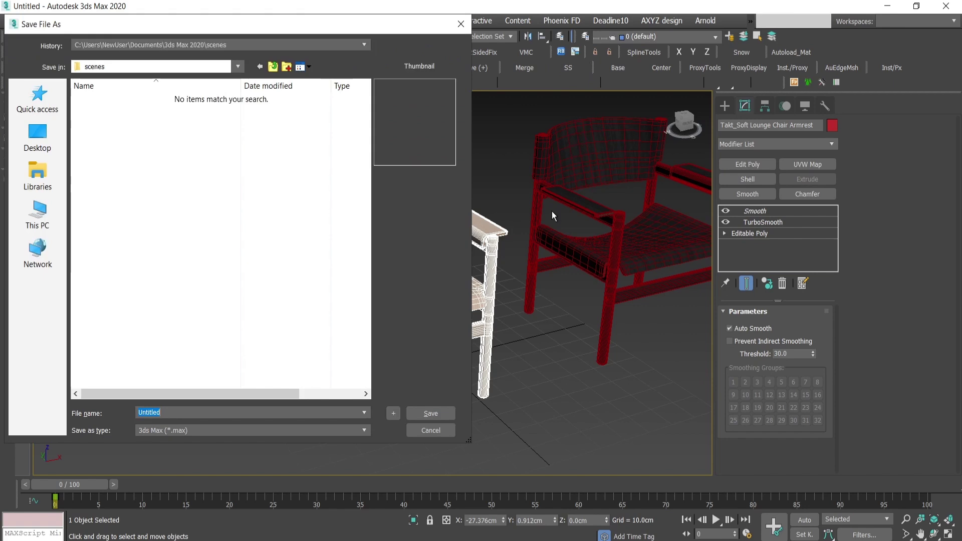
left_click(436, 429)
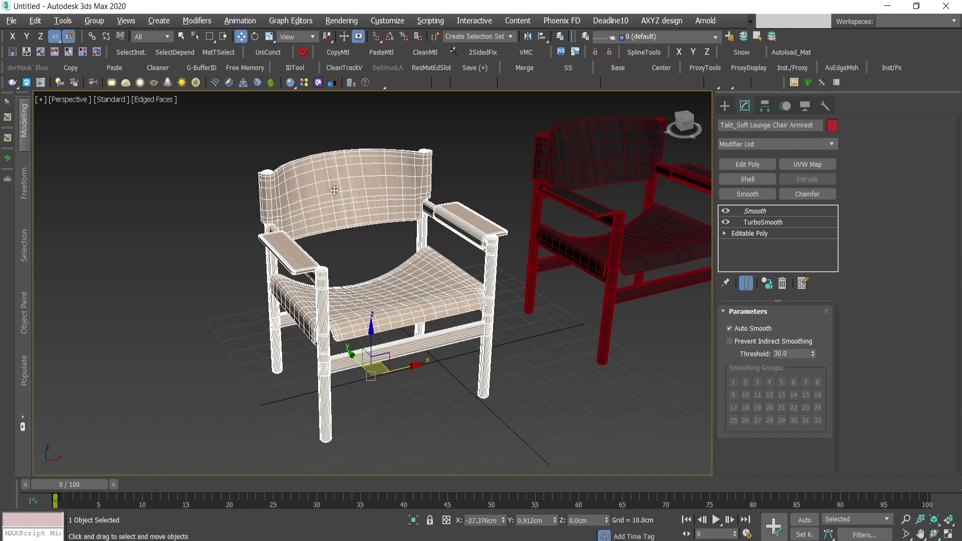
Review the file formats offered by Export Selected for the chair and close the dialog without exporting
left_click(16, 23)
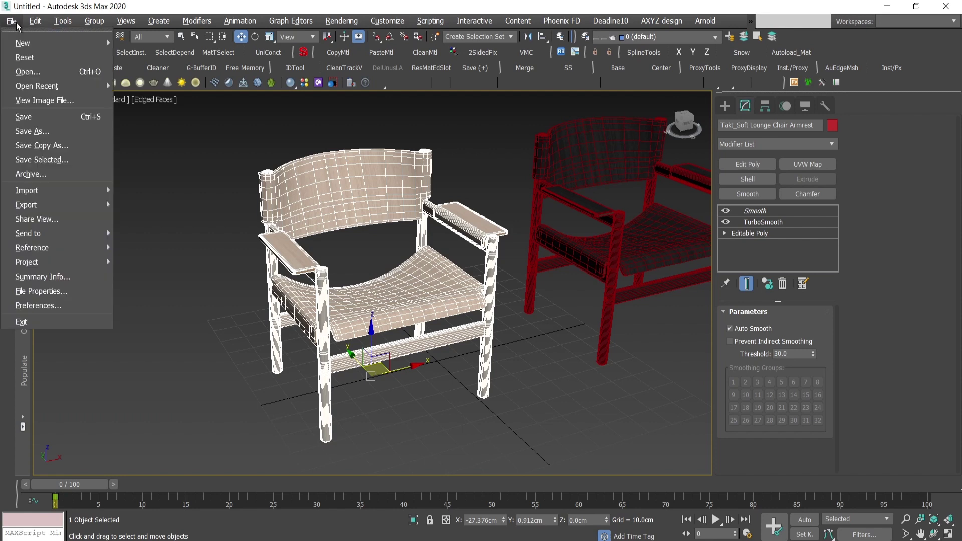
mouse_move(60, 206)
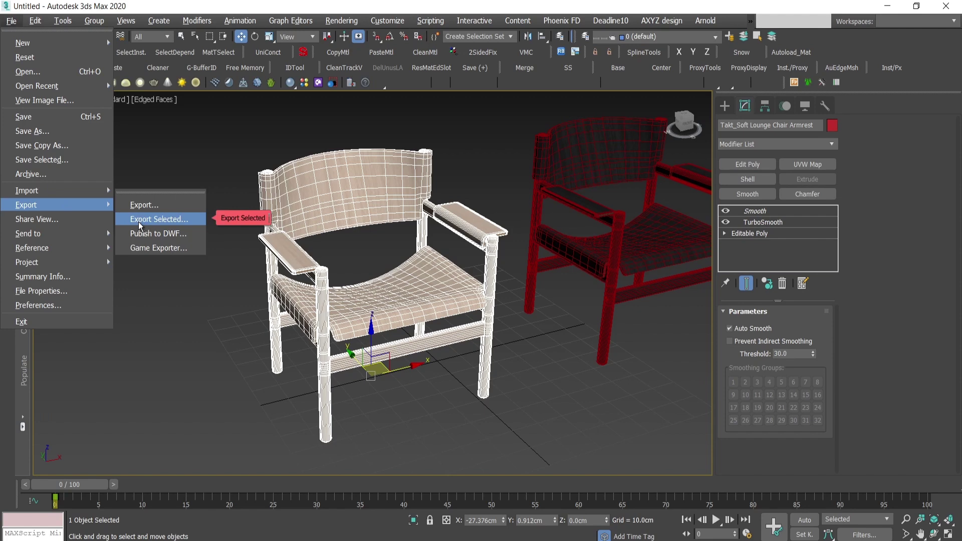
left_click(188, 224)
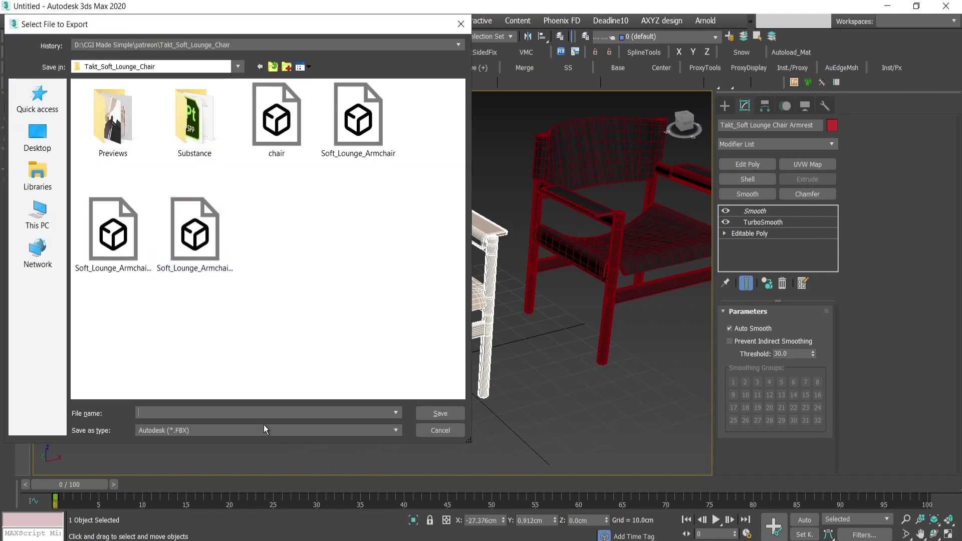
left_click(214, 433)
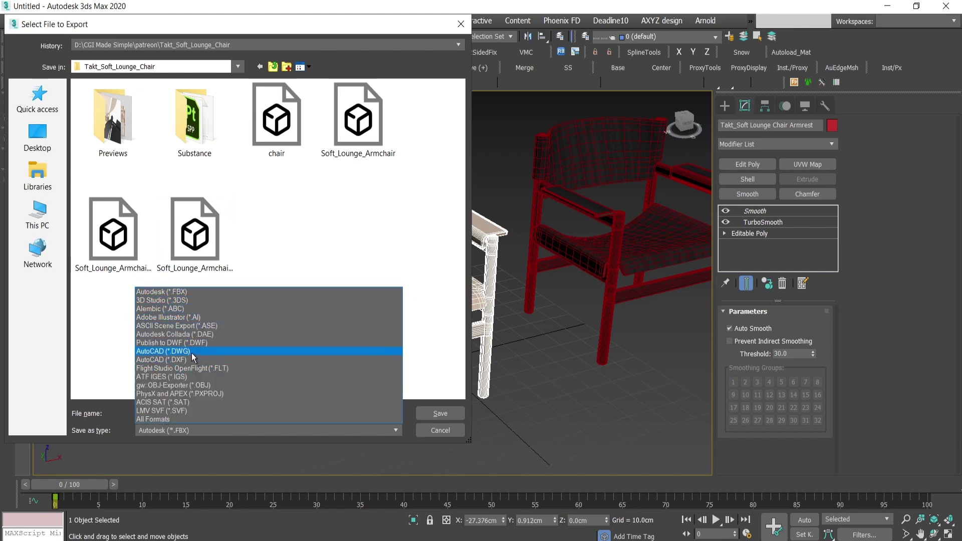
left_click(453, 432)
left_click(453, 432)
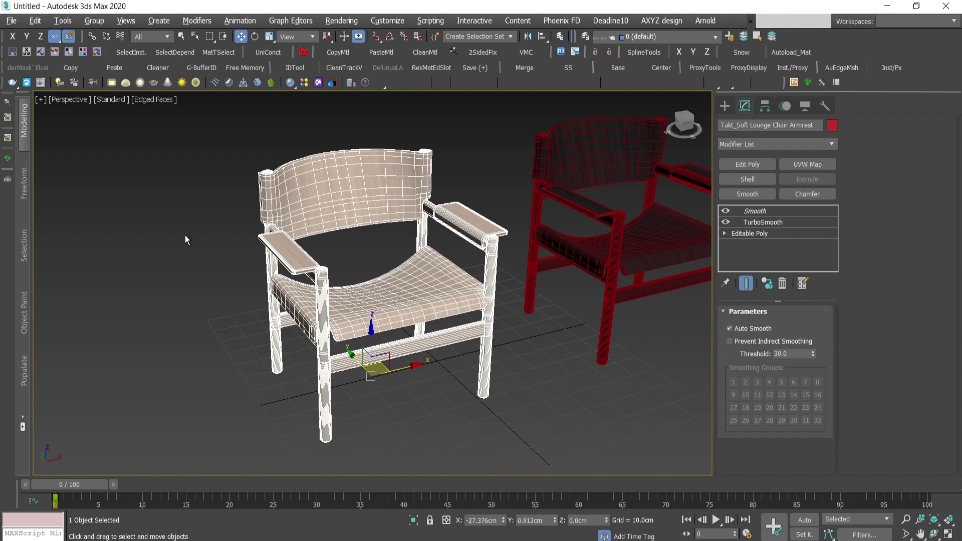
Reselect the light wood chair and look up where the Export Selected command is located, without running it
scroll(184, 236, "down", 3)
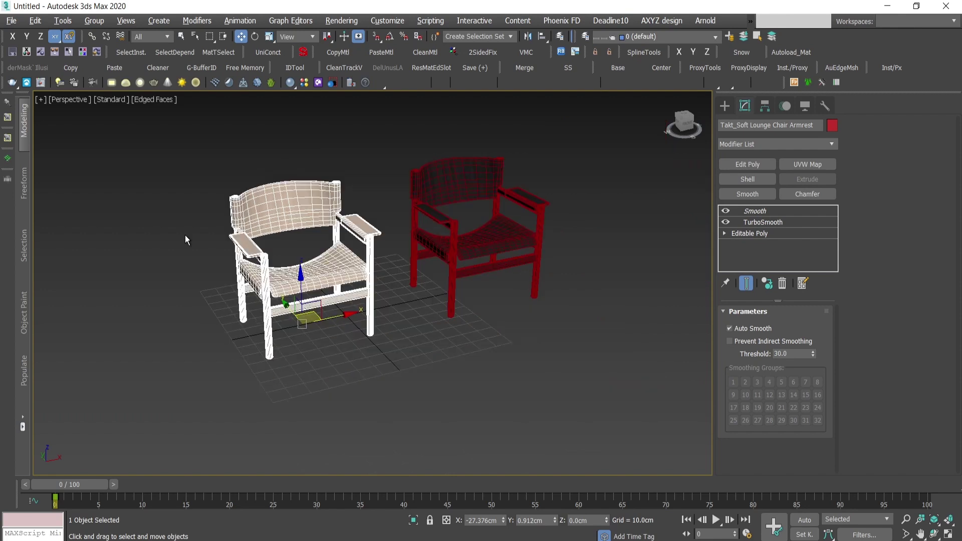
scroll(199, 276, "up", 3)
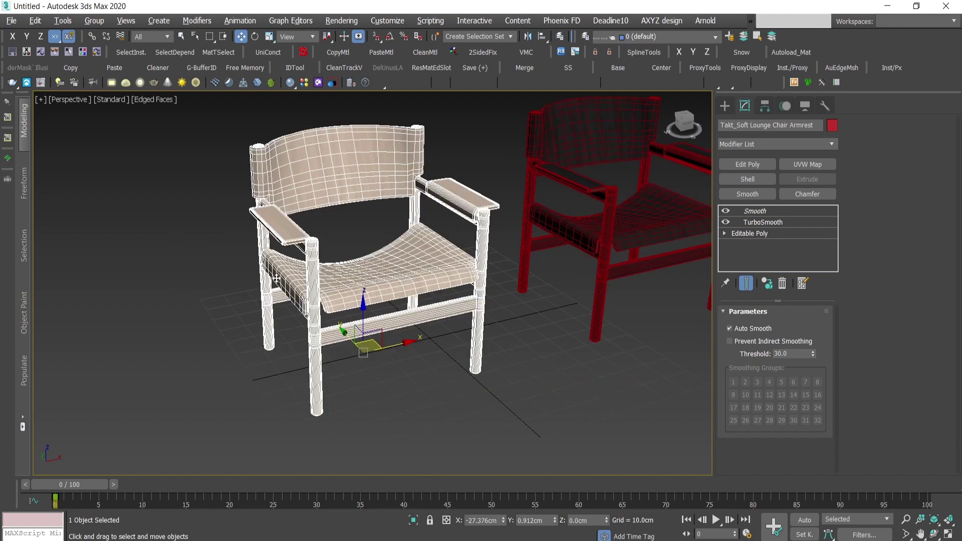
middle_click_drag(348, 273, 383, 272)
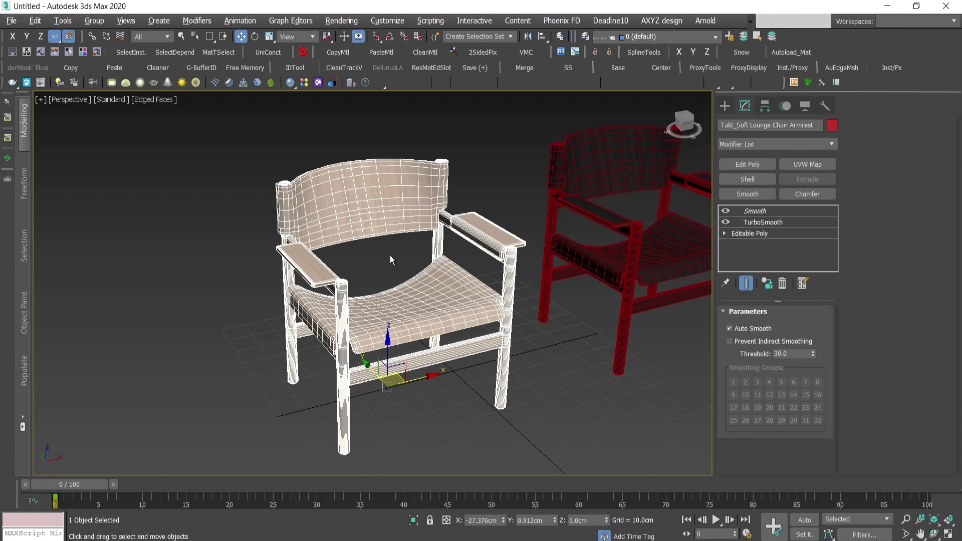
left_click(390, 254)
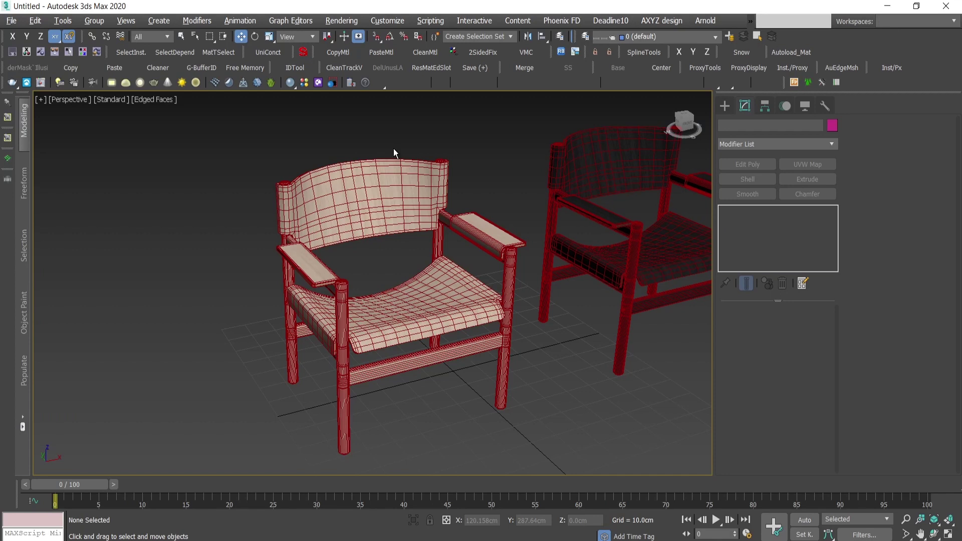
left_click_drag(471, 130, 393, 227)
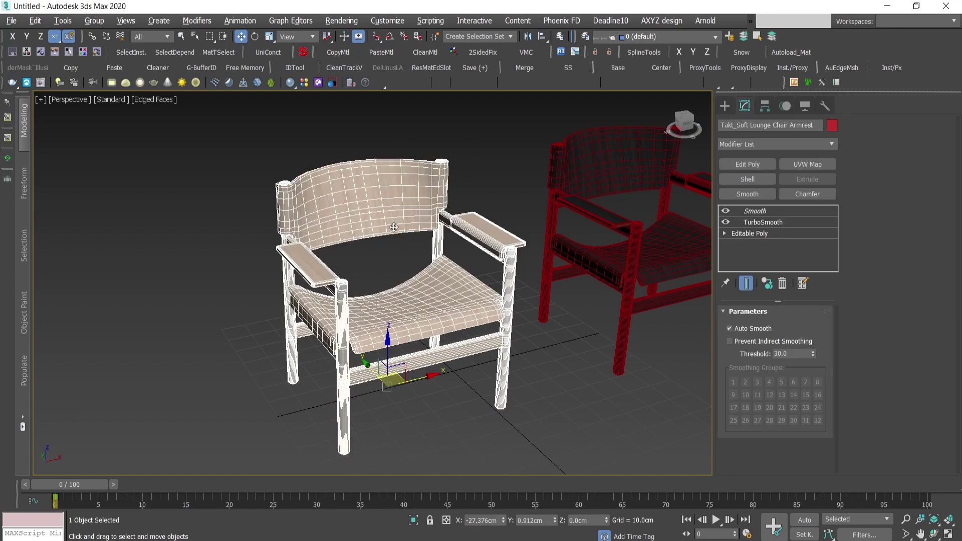
left_click(15, 21)
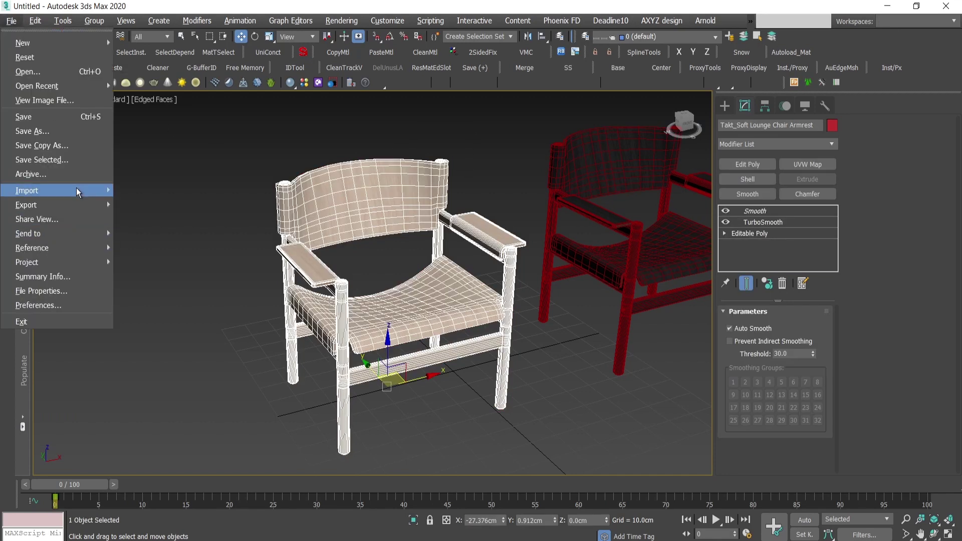
mouse_move(78, 205)
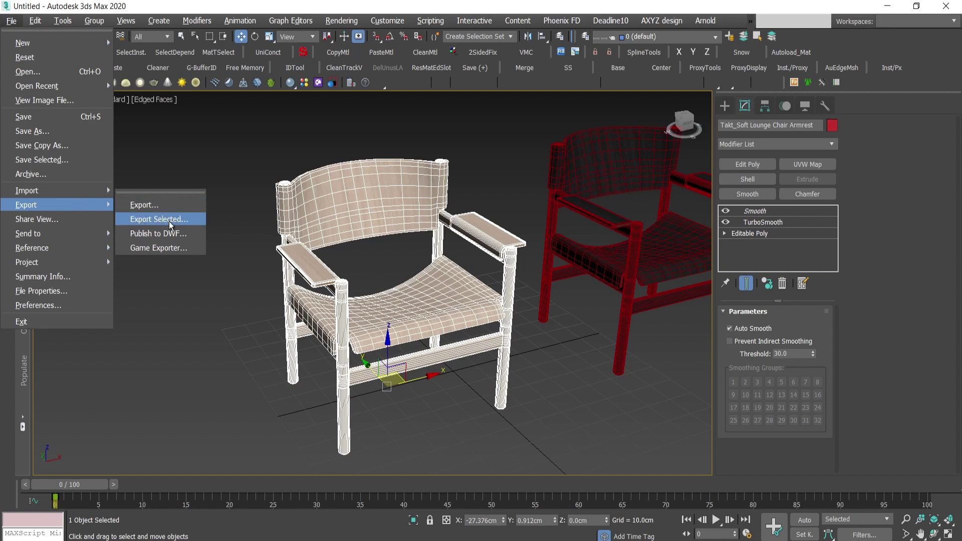
key("Escape")
key("Escape")
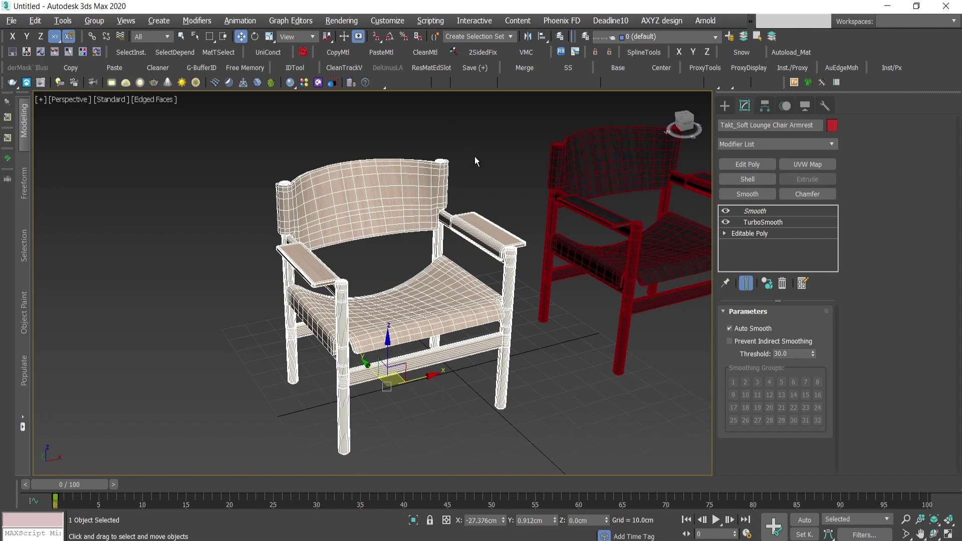
Check the viewport quad menu of the selected chair for an export command and close it
right_click(472, 206)
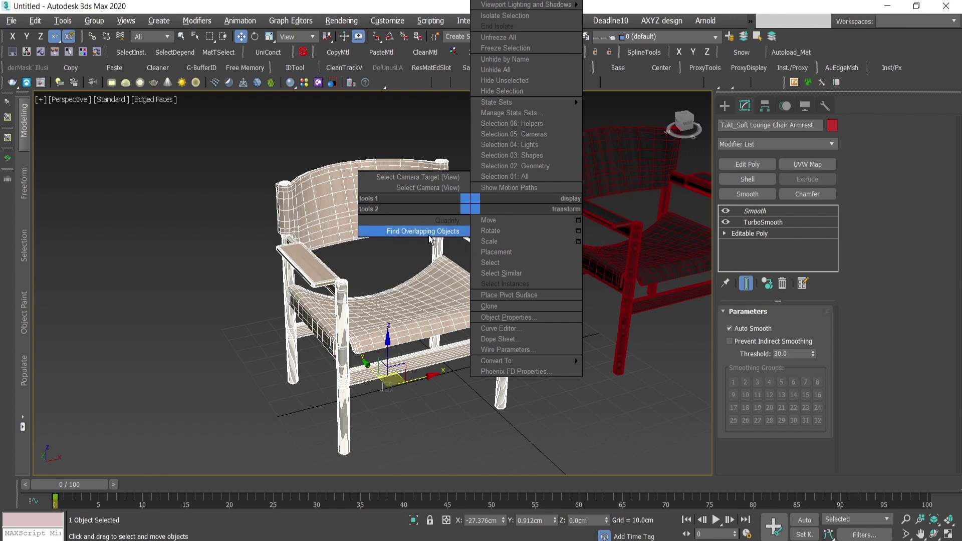
left_click(467, 253)
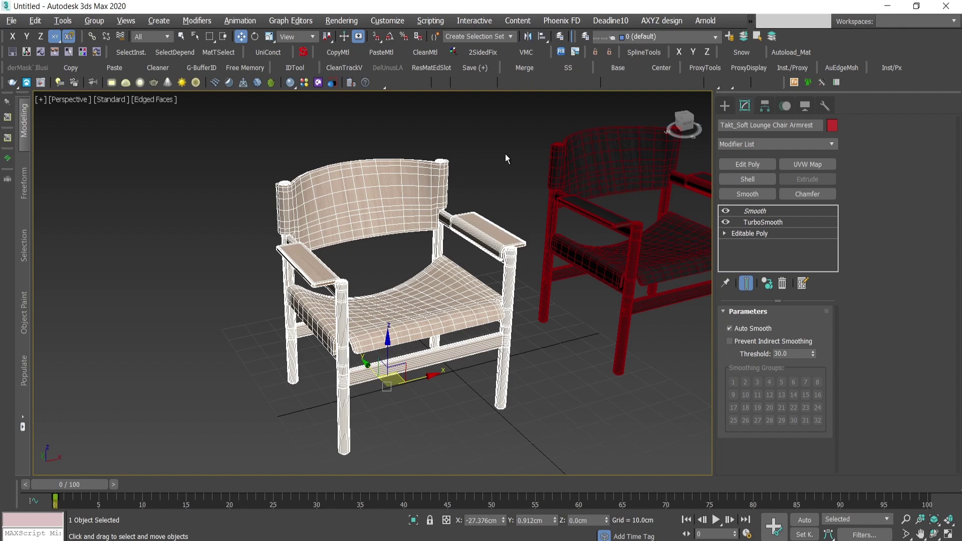
right_click(501, 203)
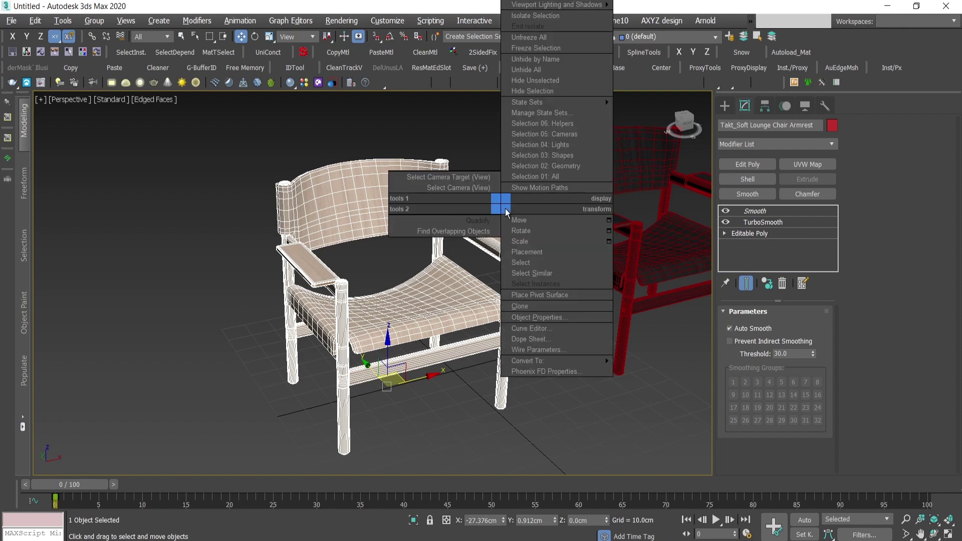
left_click(377, 109)
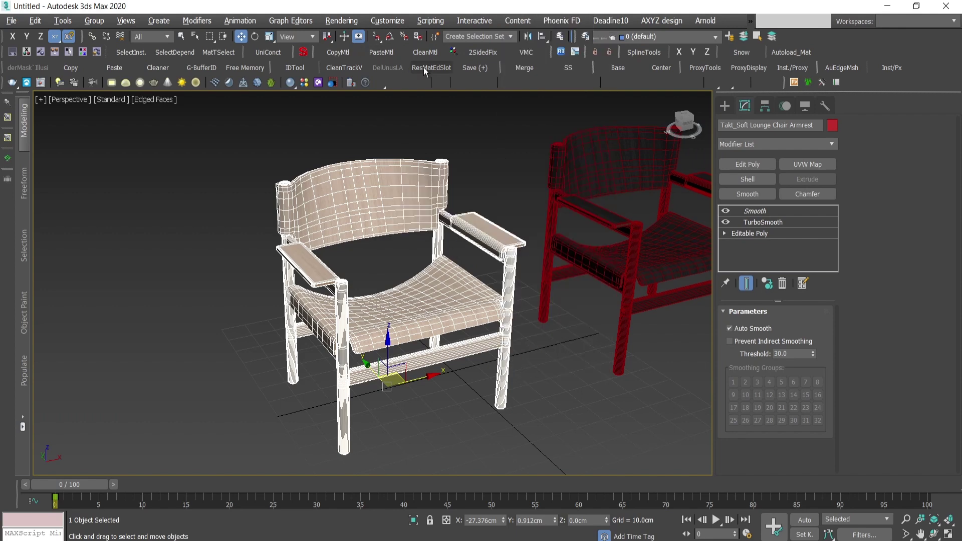
Open the Customize User Interface settings for the quad menus
left_click(387, 22)
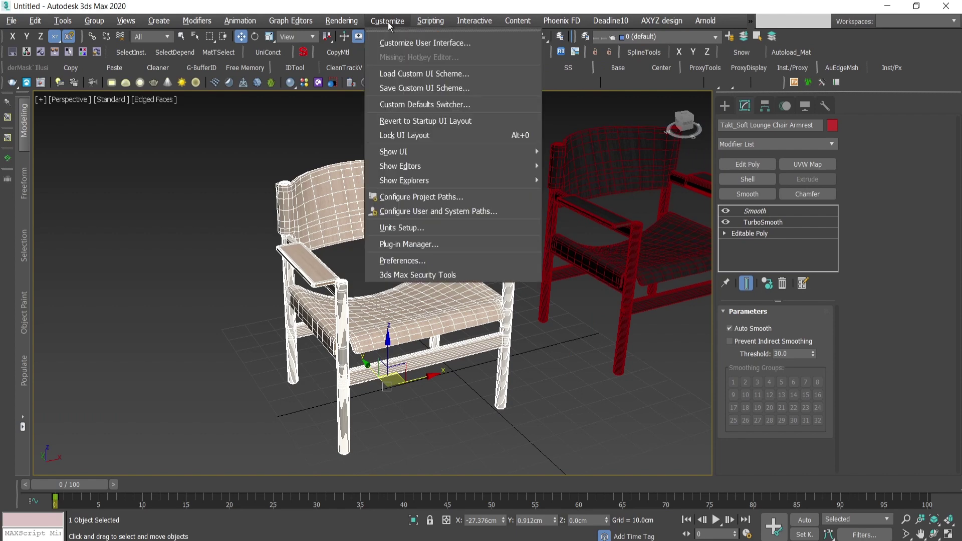
left_click(411, 43)
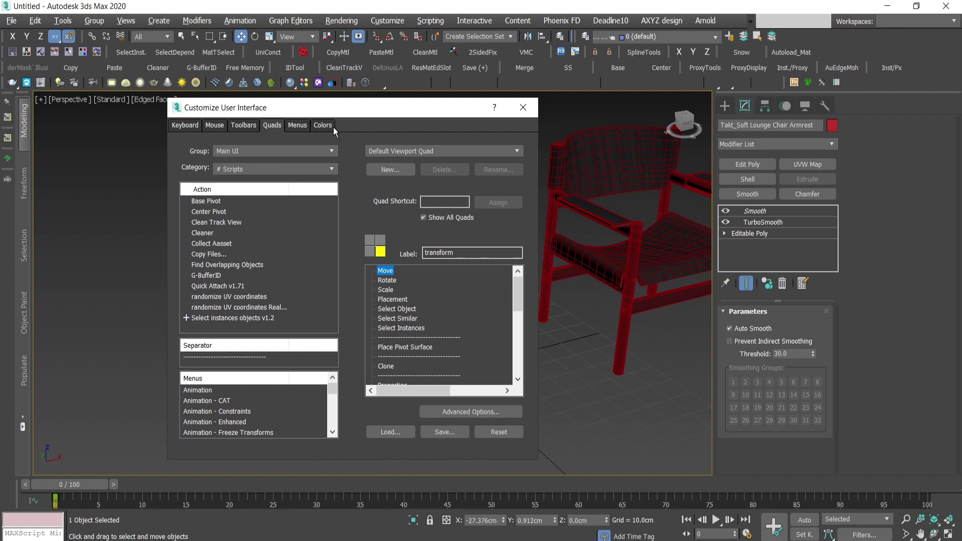
left_click(187, 126)
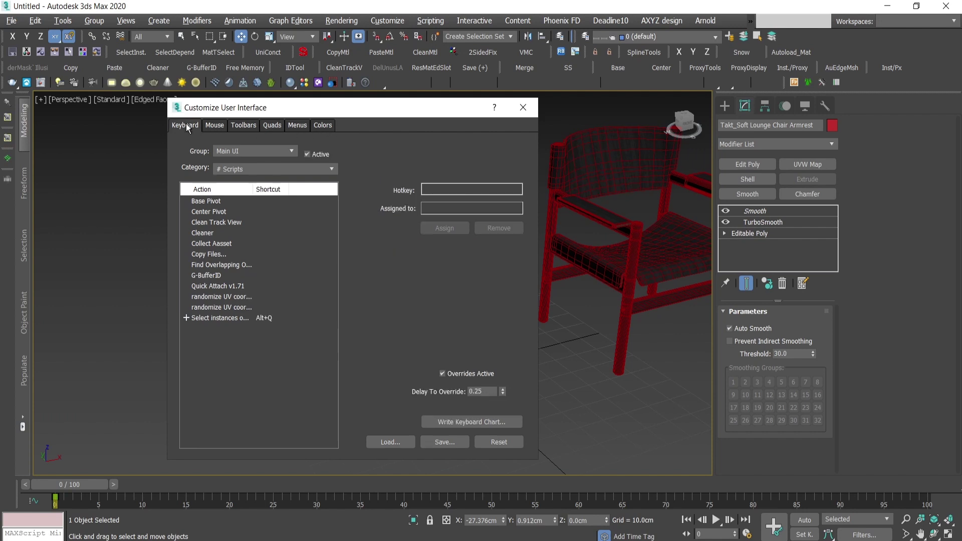
left_click(273, 126)
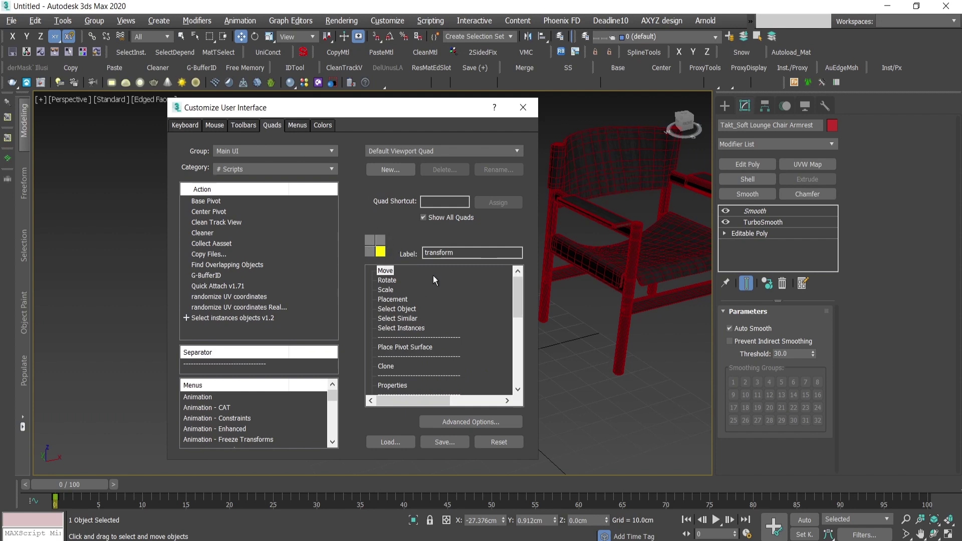
Choose the tools 2 section of the Default Viewport Quad for editing and compare its entries with the viewport's quad menu
right_click(585, 329)
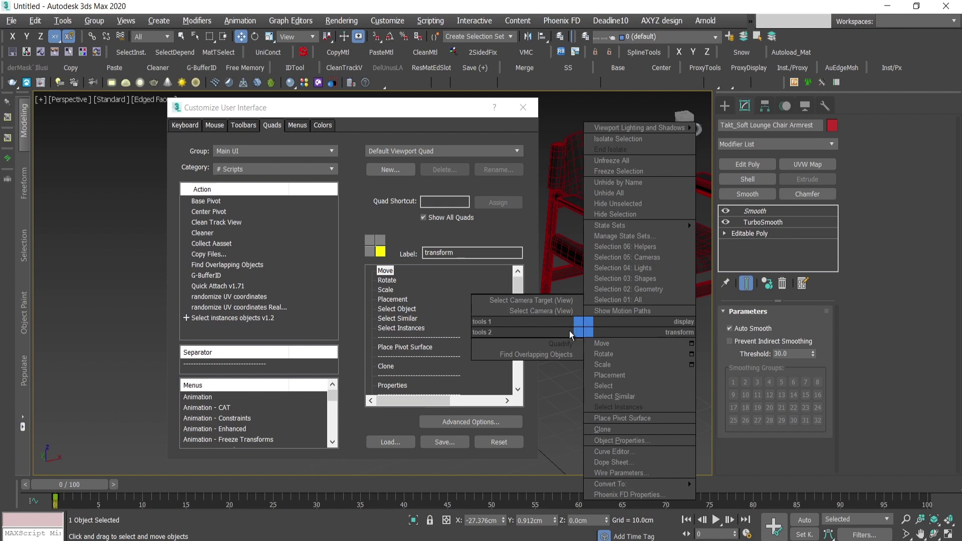
left_click(369, 250)
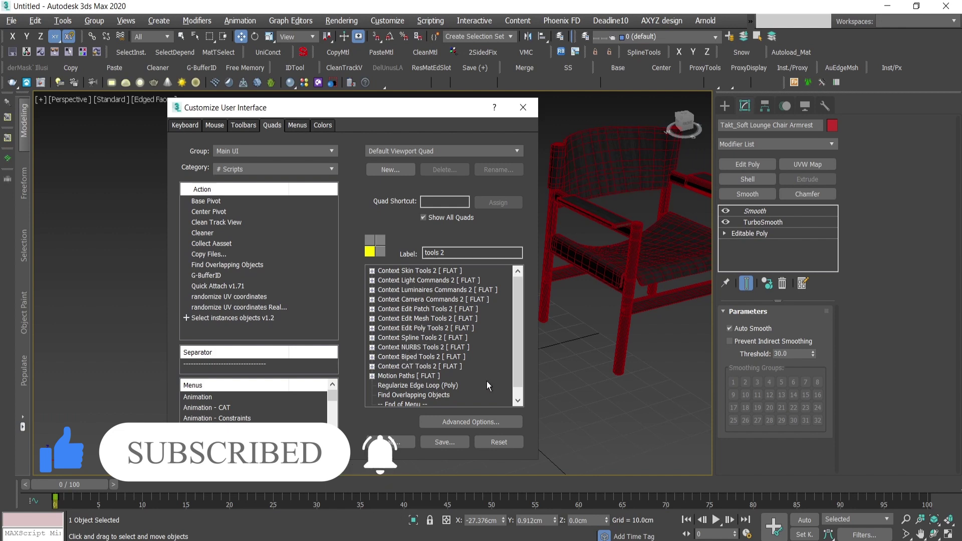
scroll(426, 376, "down", 1)
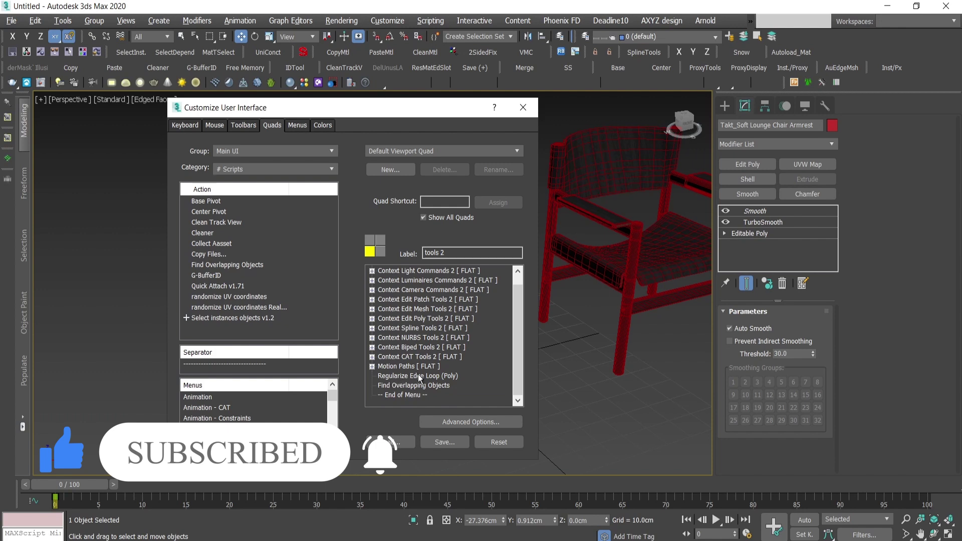
right_click(576, 363)
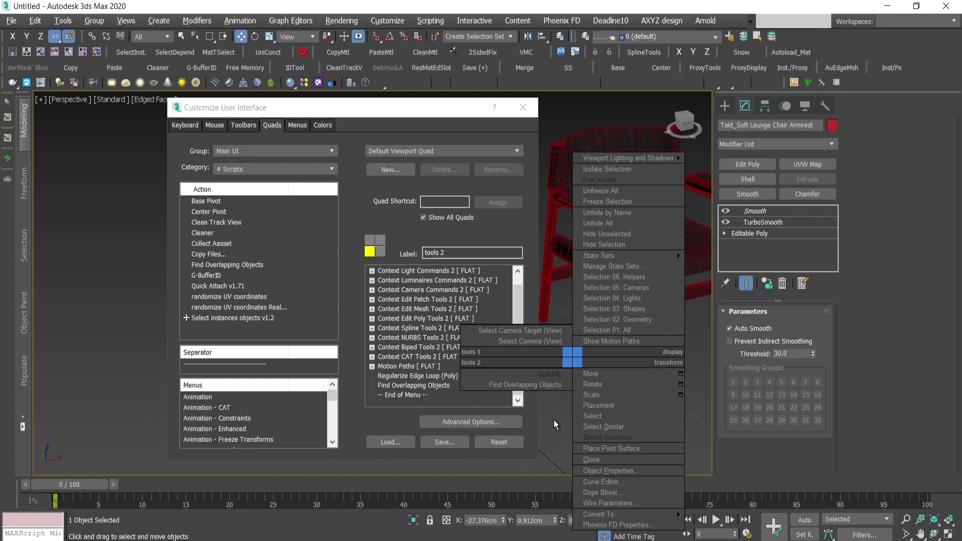
left_click(557, 407)
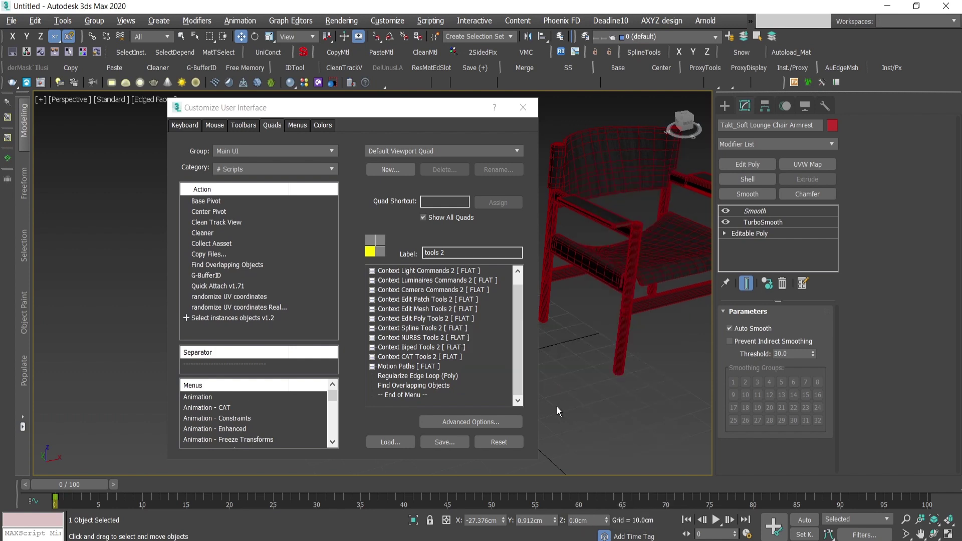
Check the available action categories without changing the category, and clear the object selection in the viewport
left_click(266, 169)
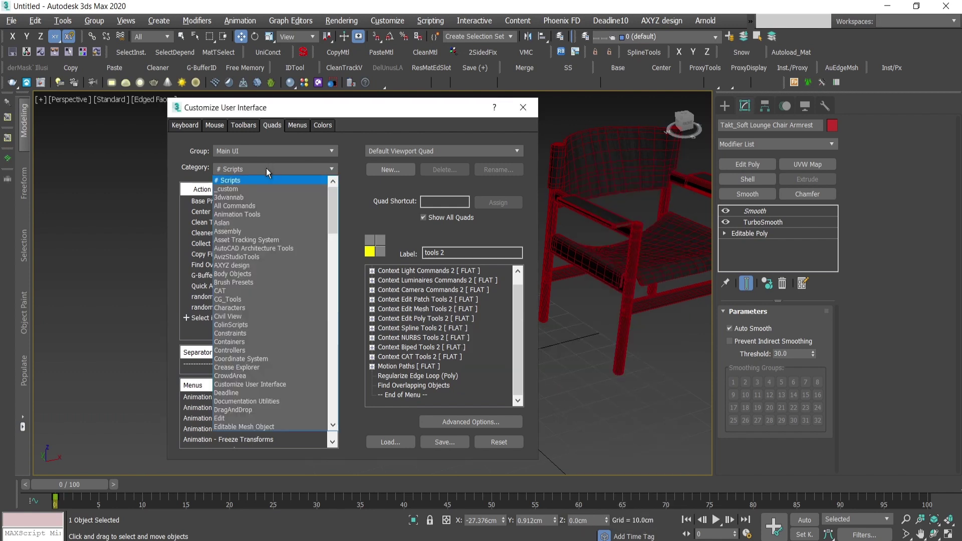
left_click(560, 386)
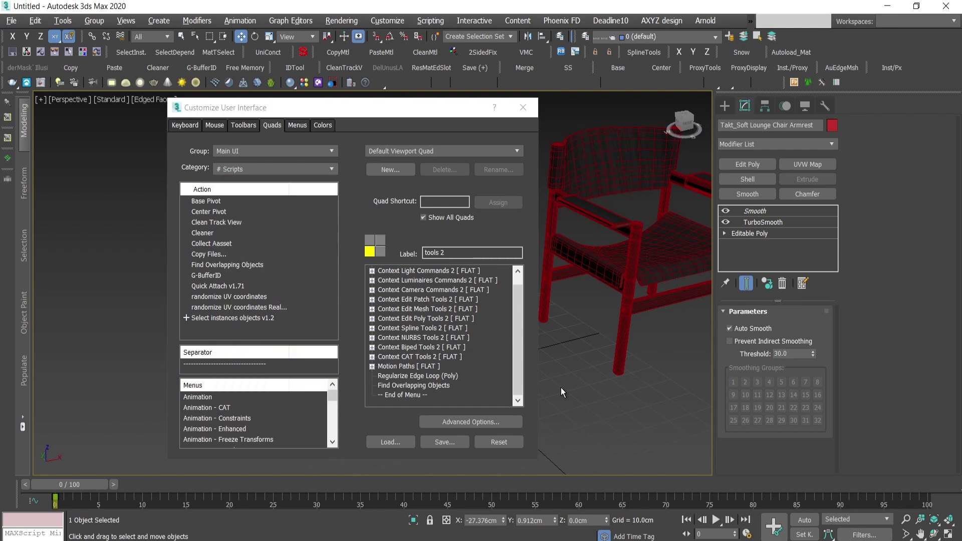
left_click(561, 387)
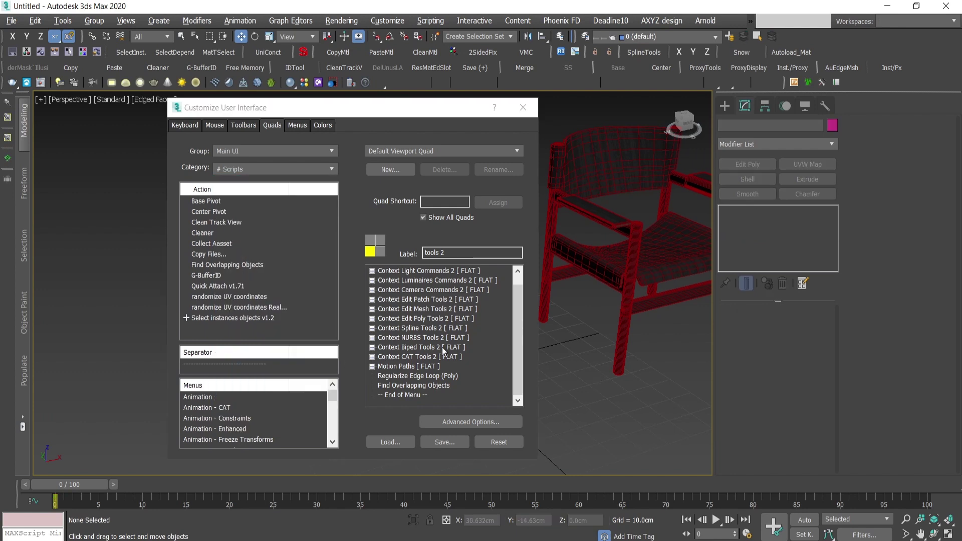
Add the Export Selected command from the All Commands category to the end of the tools 2 quad and close the customization settings
left_click(238, 169)
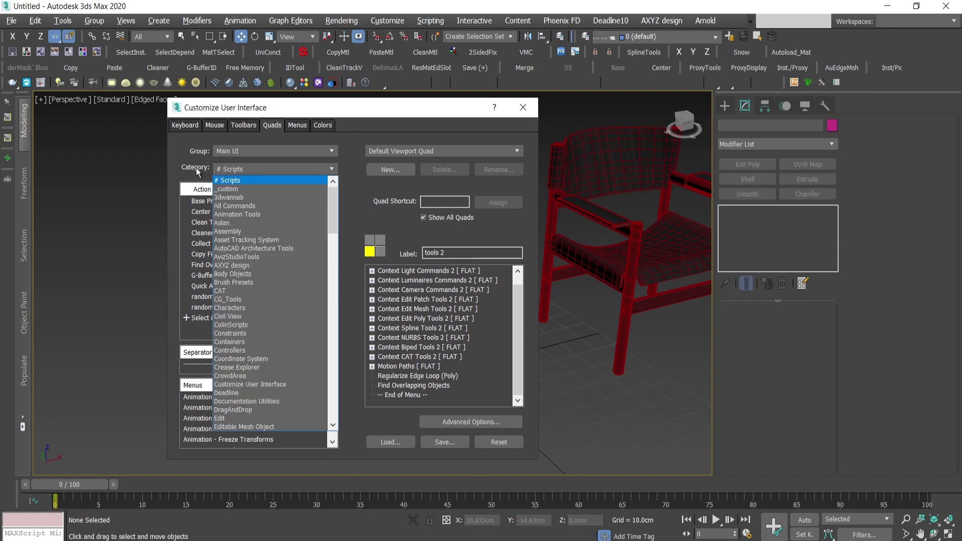
left_click(235, 205)
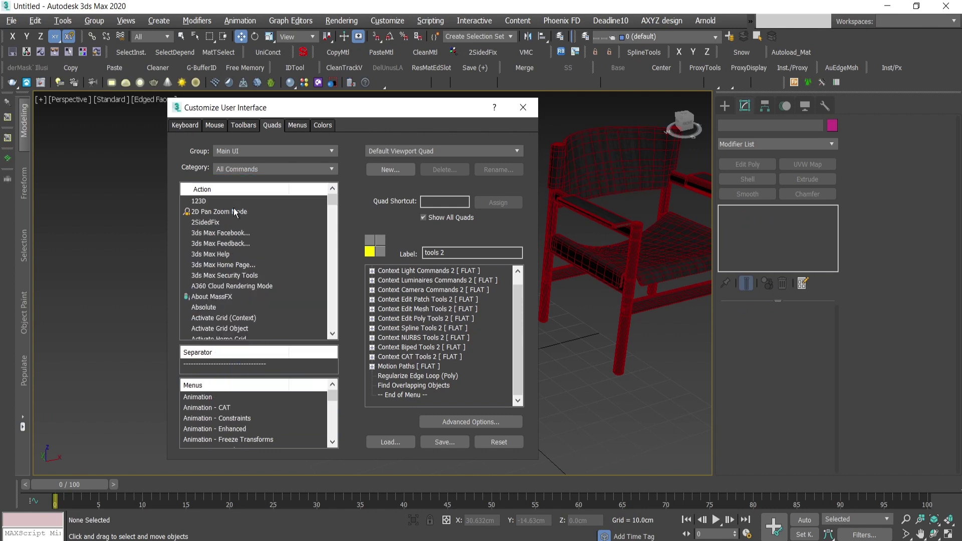
type("edge")
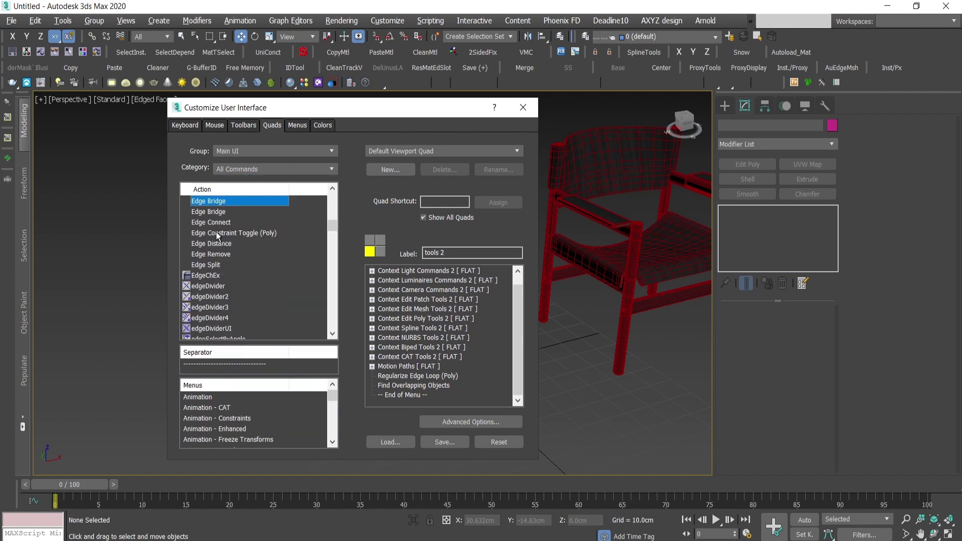
scroll(264, 294, "down", 7)
scroll(263, 294, "down", 8)
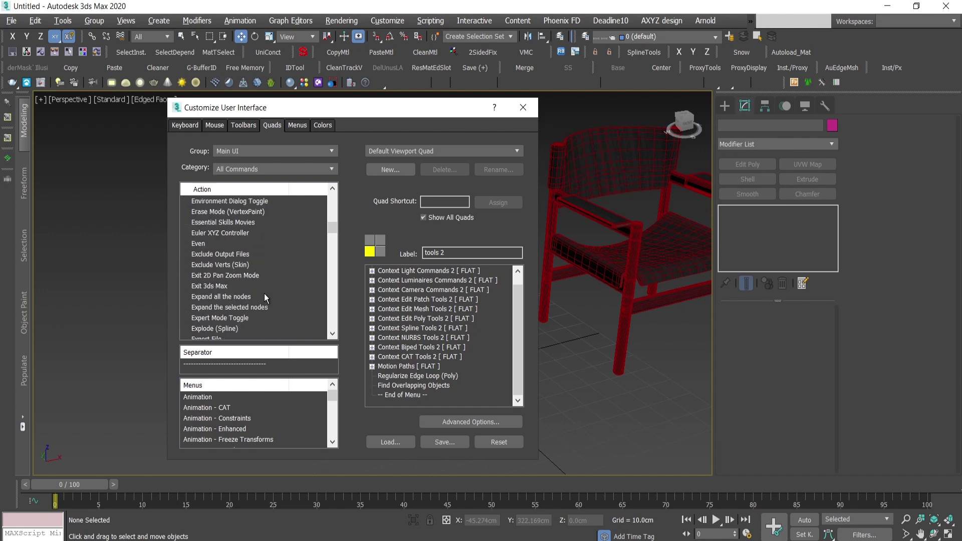
scroll(263, 294, "down", 2)
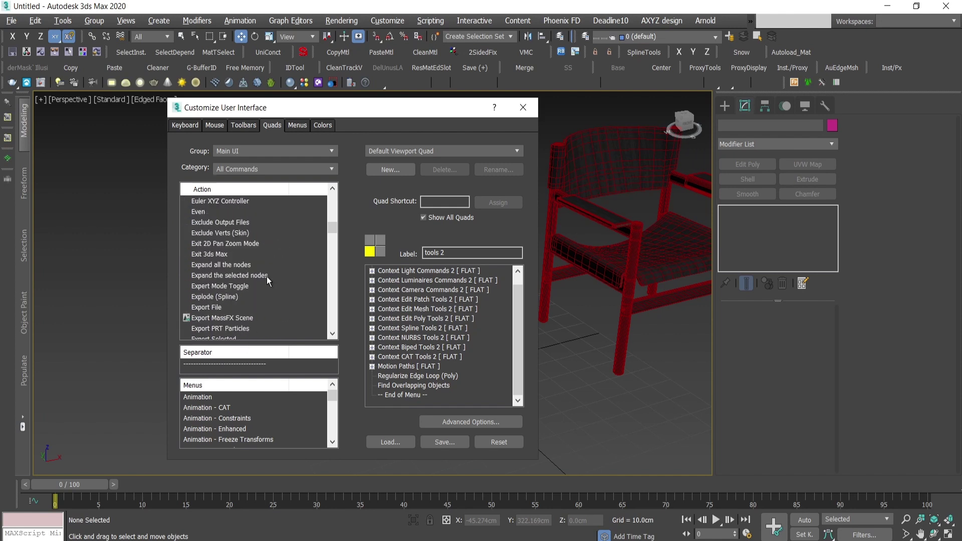
left_click(210, 307)
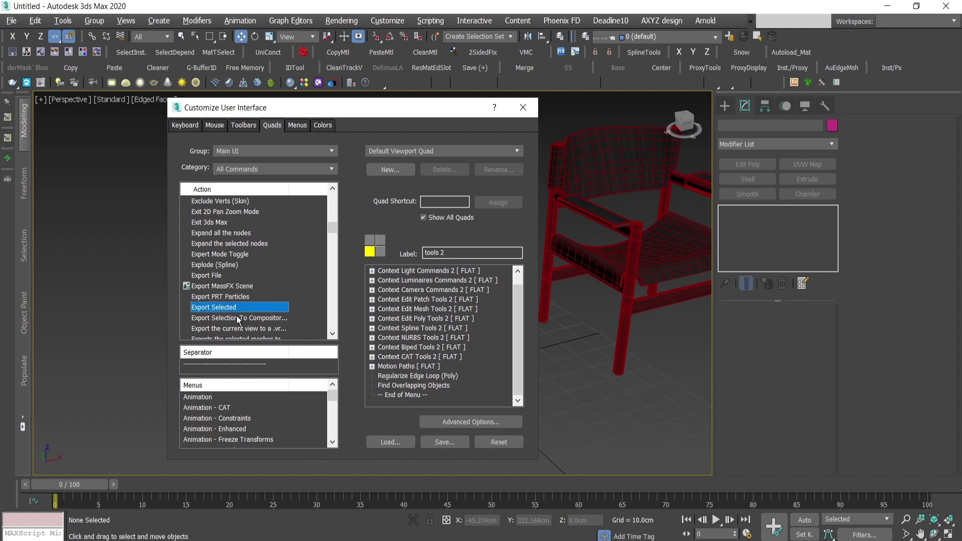
left_click_drag(221, 308, 424, 393)
right_click(634, 373)
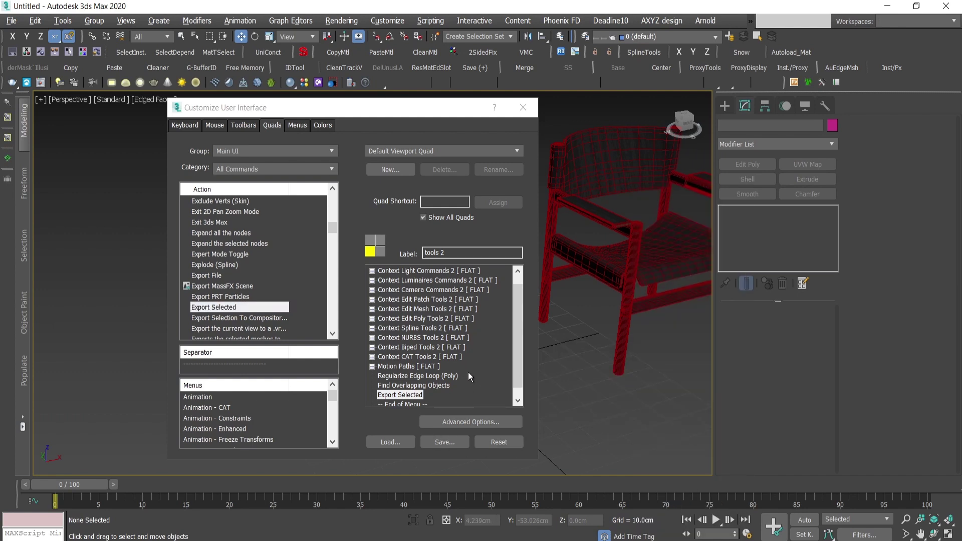
left_click(522, 114)
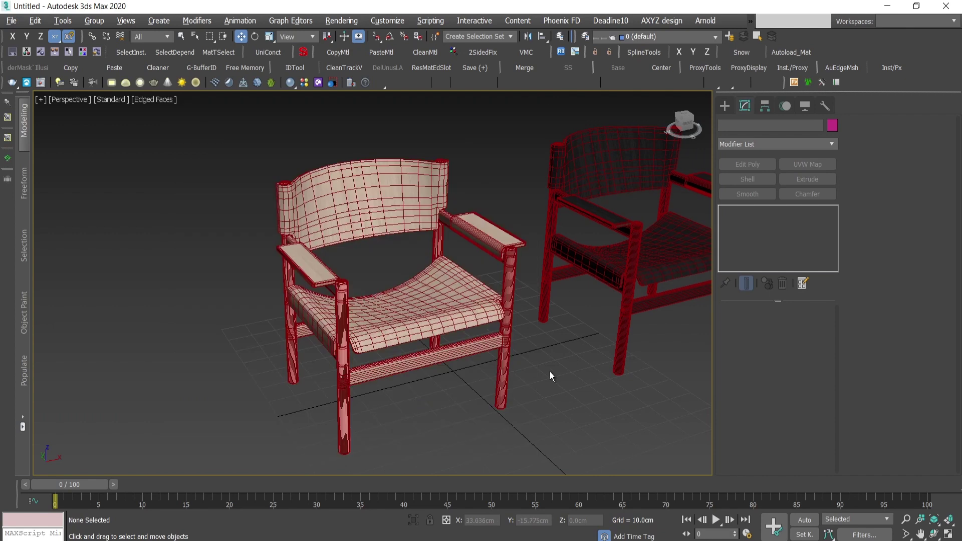
Check the quad menu with nothing selected, and use its Export Selected command to export the beige chair as the FBX file "chair 02"
right_click(551, 371)
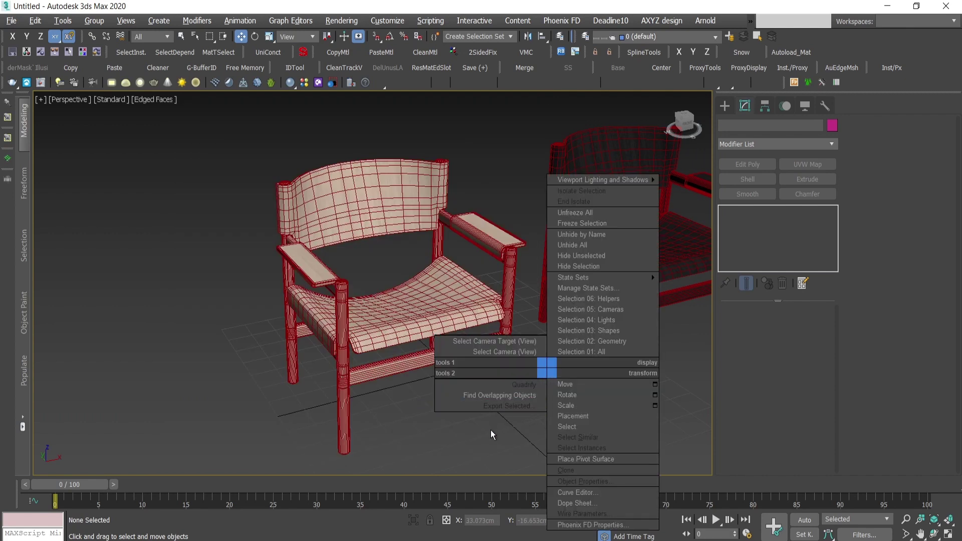
left_click(475, 434)
left_click_drag(456, 416, 567, 383)
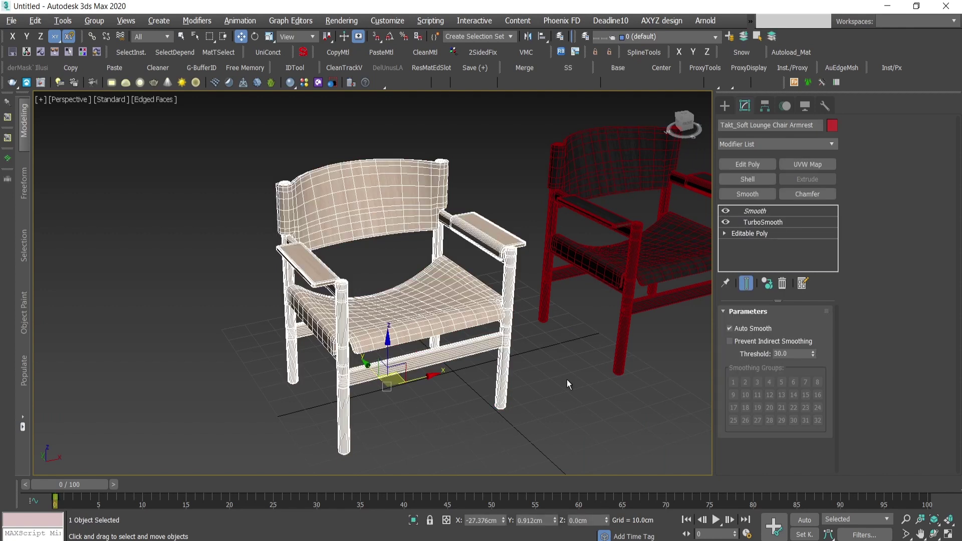
right_click(539, 341)
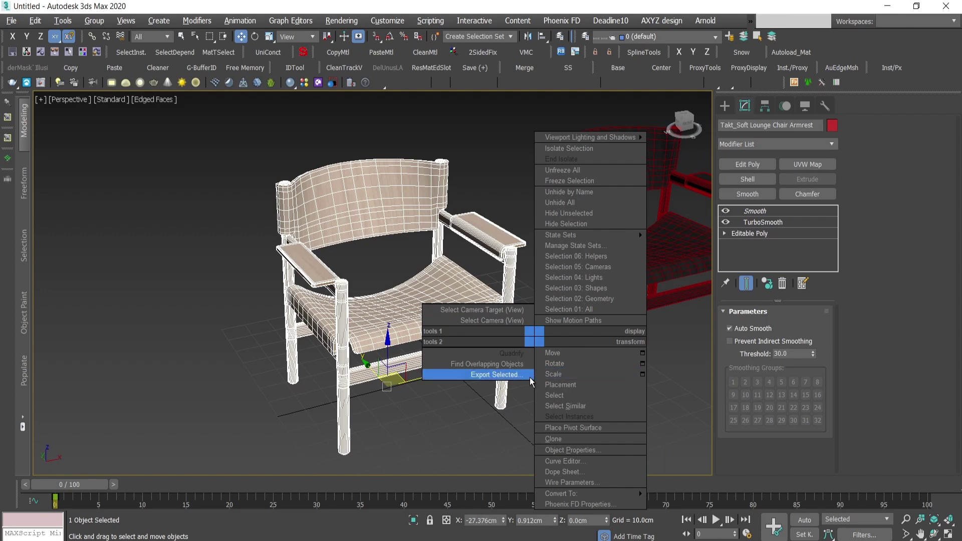
left_click(514, 380)
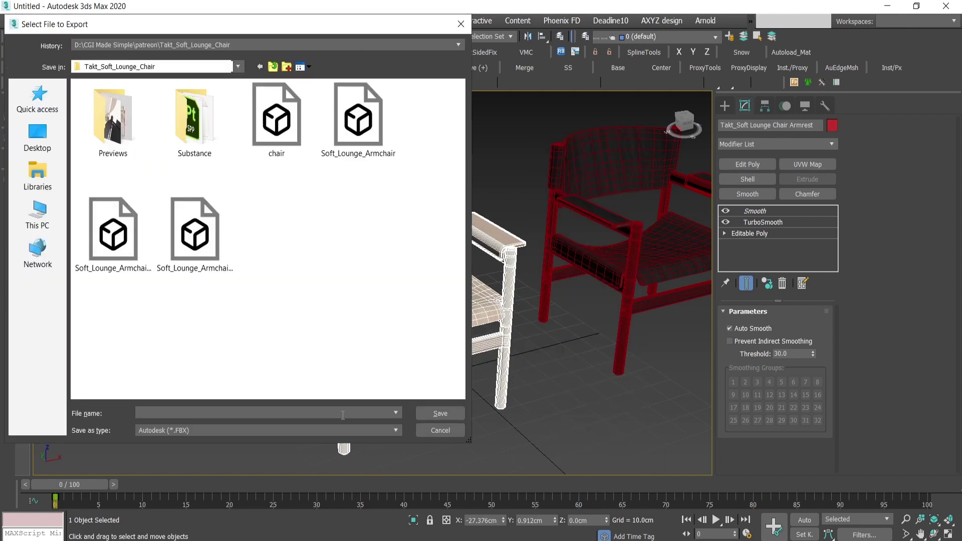
type("chair 02")
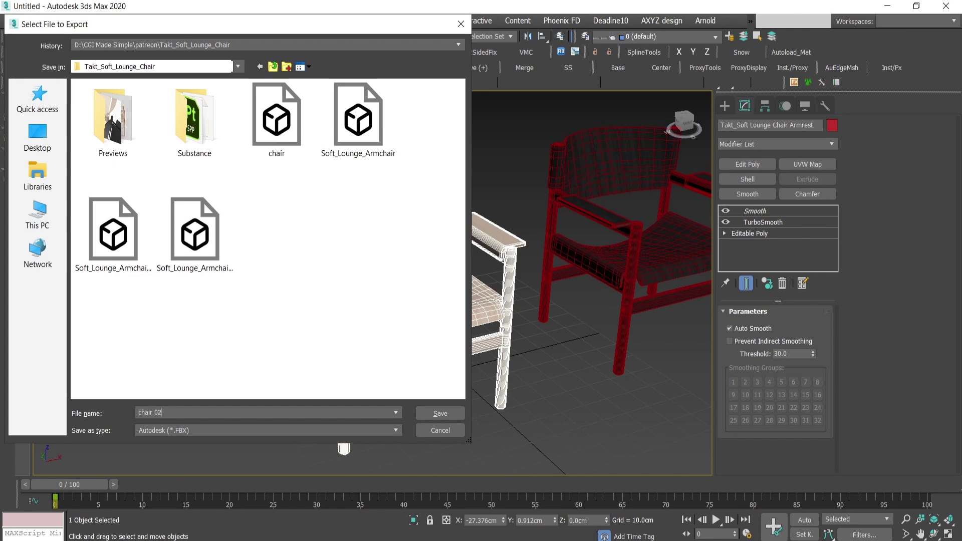
key("Return")
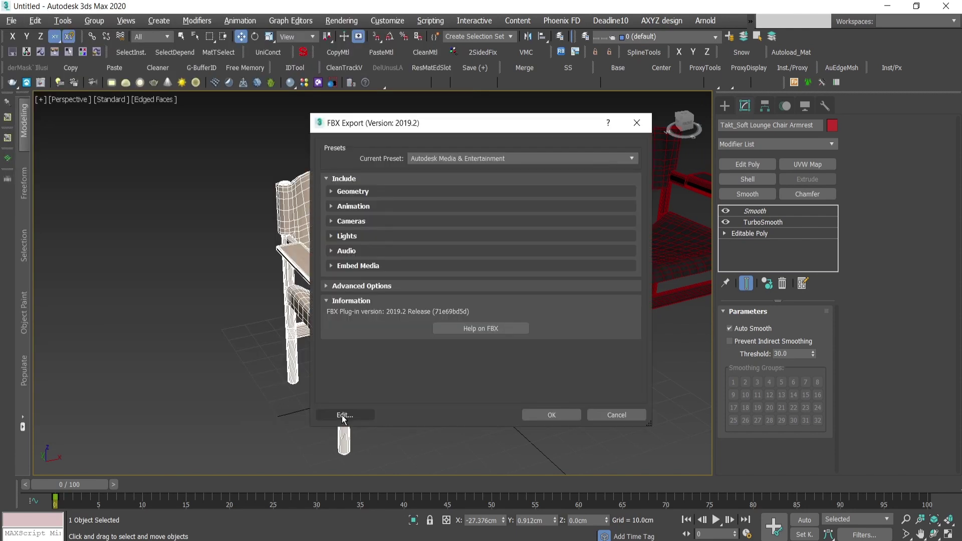
left_click(540, 419)
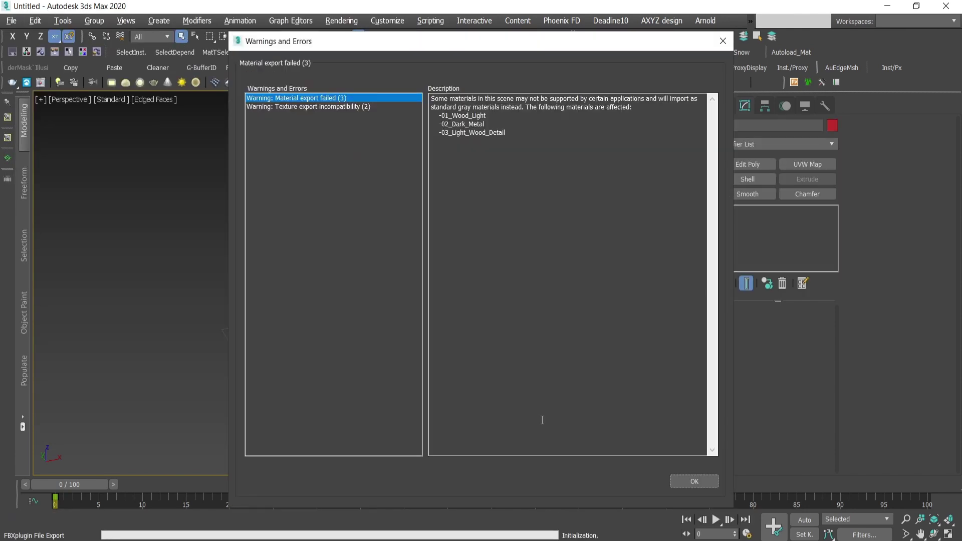
key("Return")
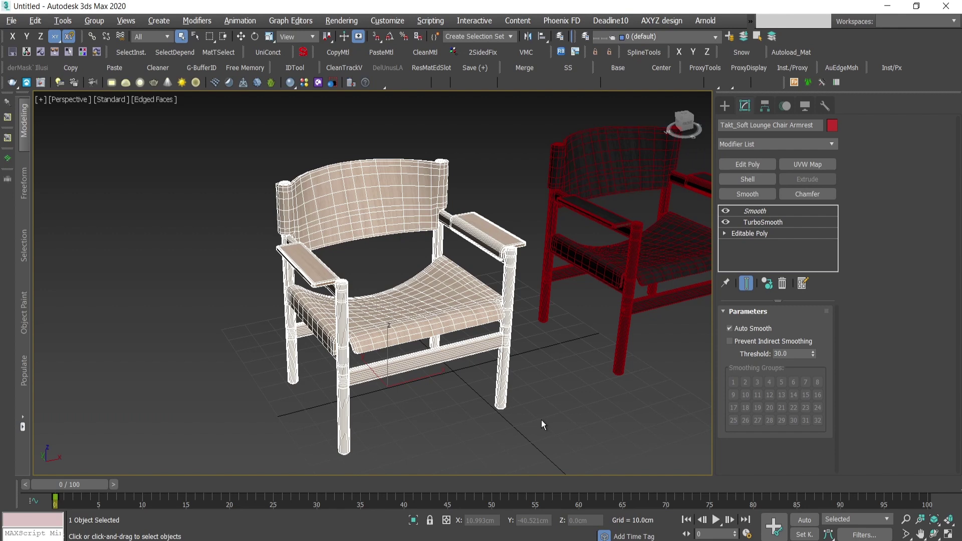
Review the quad menu's Export Selected entry on the beige chair without running it, leaving the chair selected
right_click(541, 420)
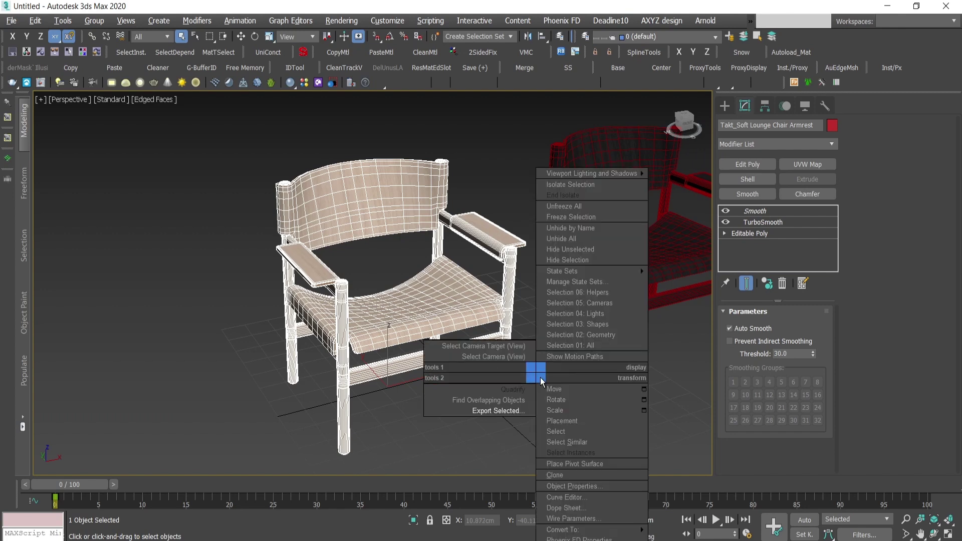
left_click(483, 411)
left_click(515, 386)
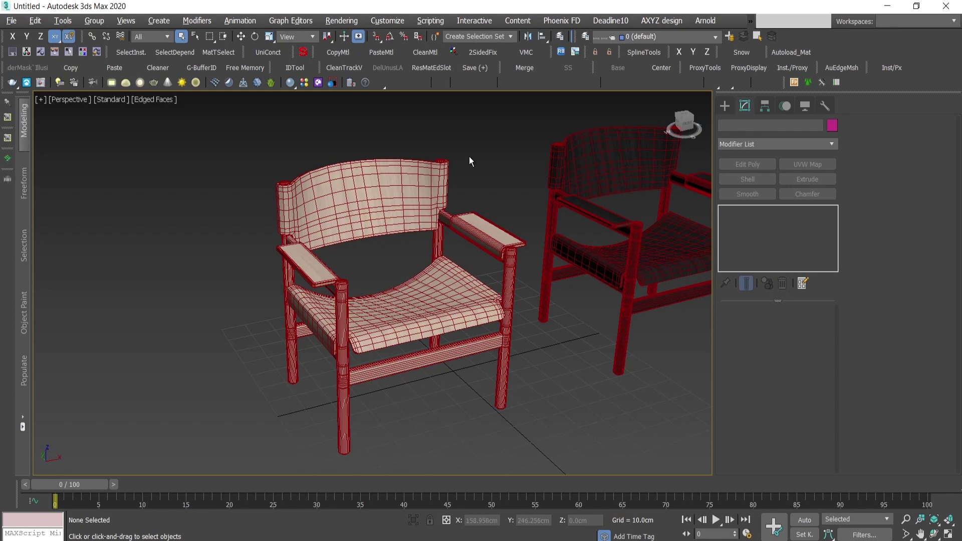
left_click(428, 198)
right_click(476, 203)
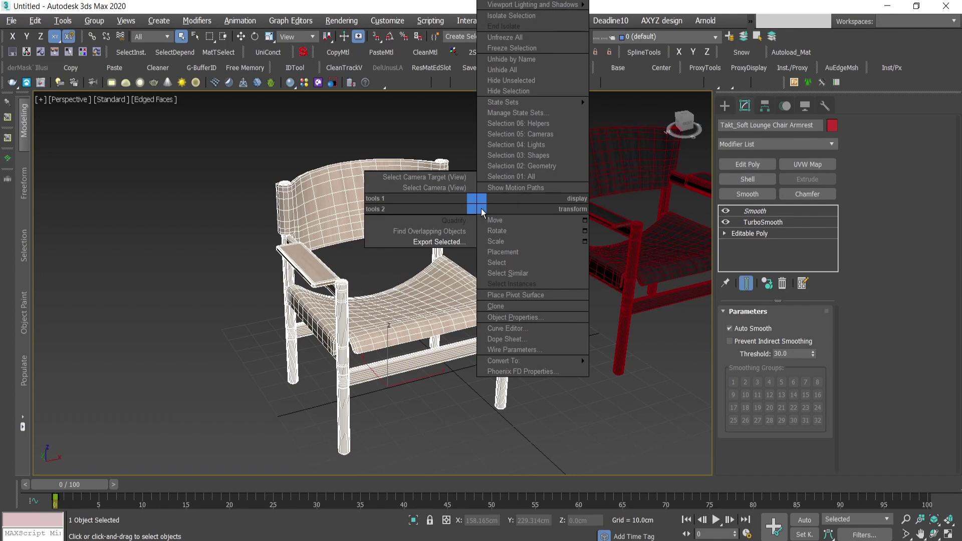
key("Escape")
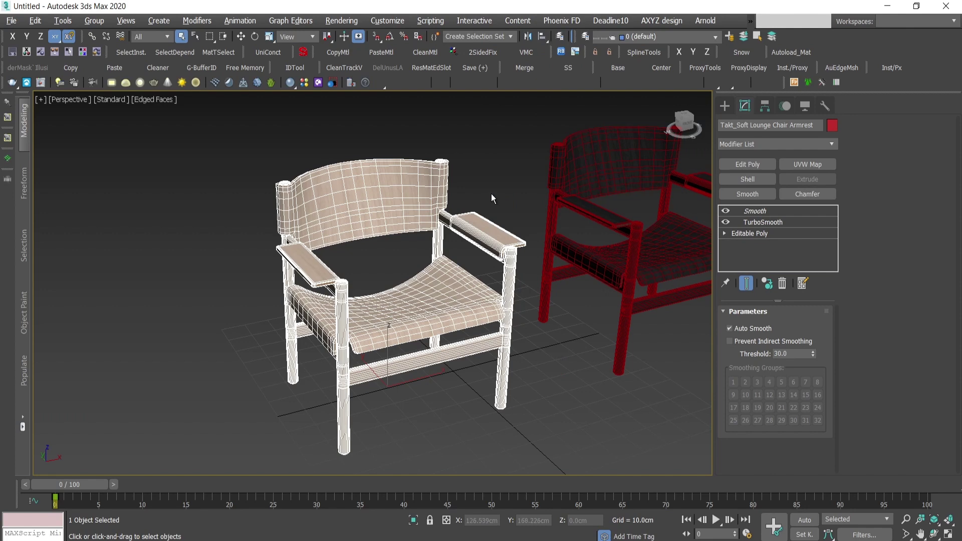
Look at the menu file saving option for quads in Customize User Interface, cancel it and close the settings
left_click(395, 22)
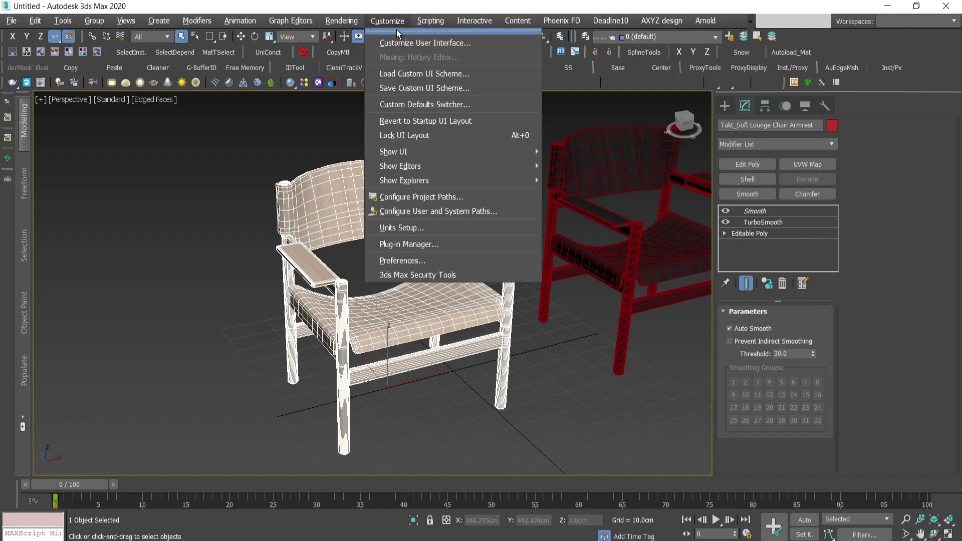
left_click(425, 43)
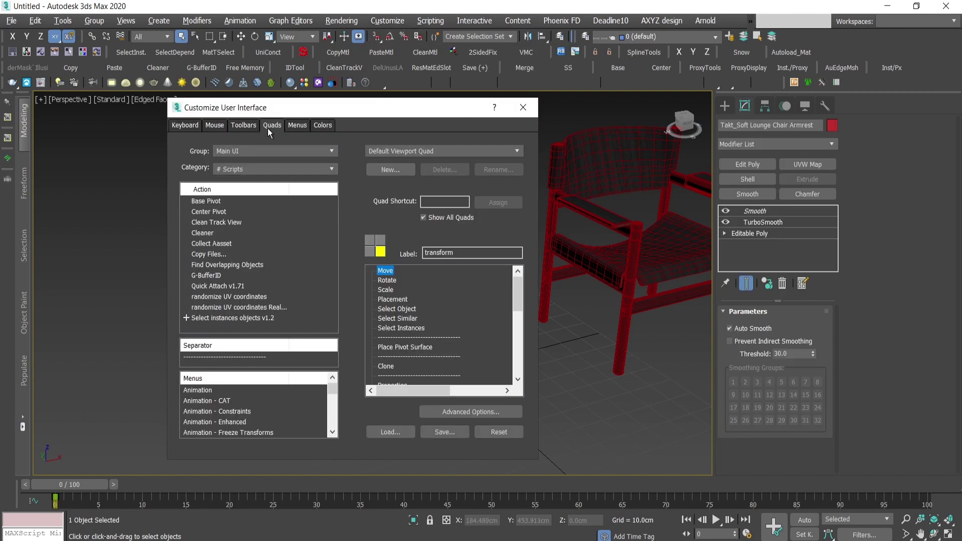
left_click(449, 439)
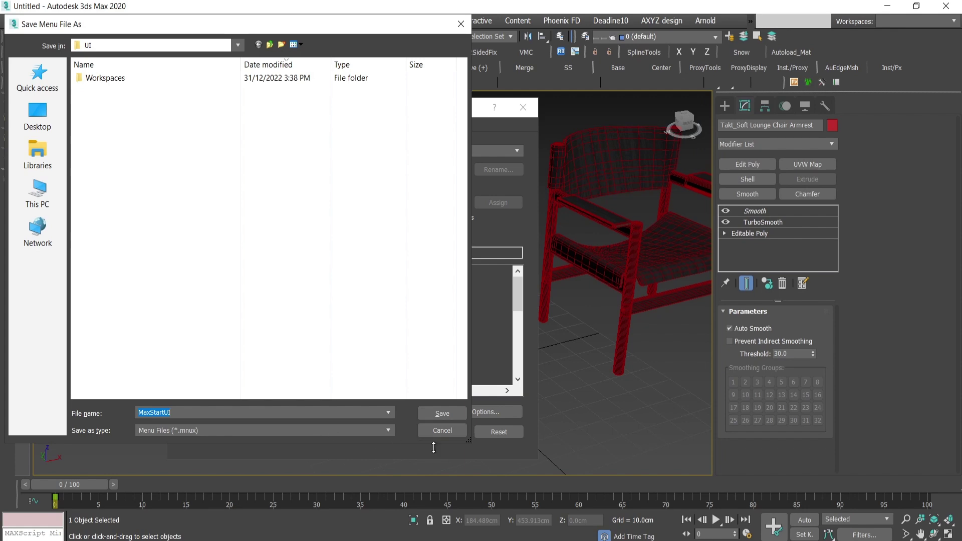
left_click(442, 430)
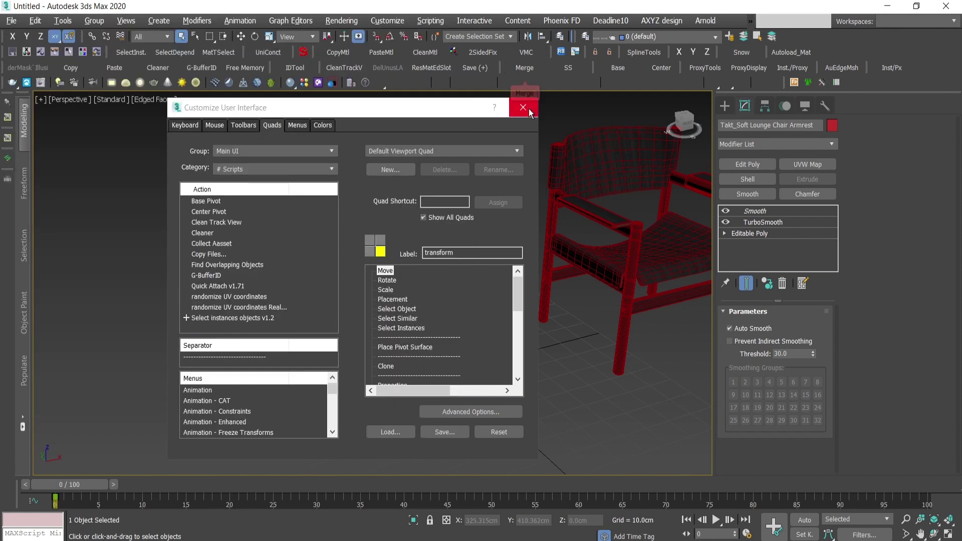
left_click(523, 107)
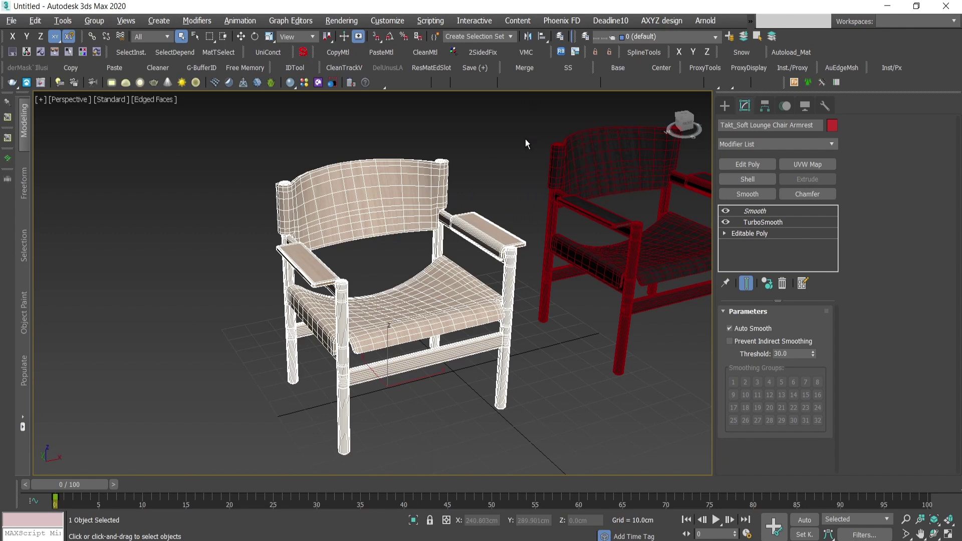
View the Save Custom UI Scheme options without saving, clear the chair selection and activate the Move tool
left_click(387, 21)
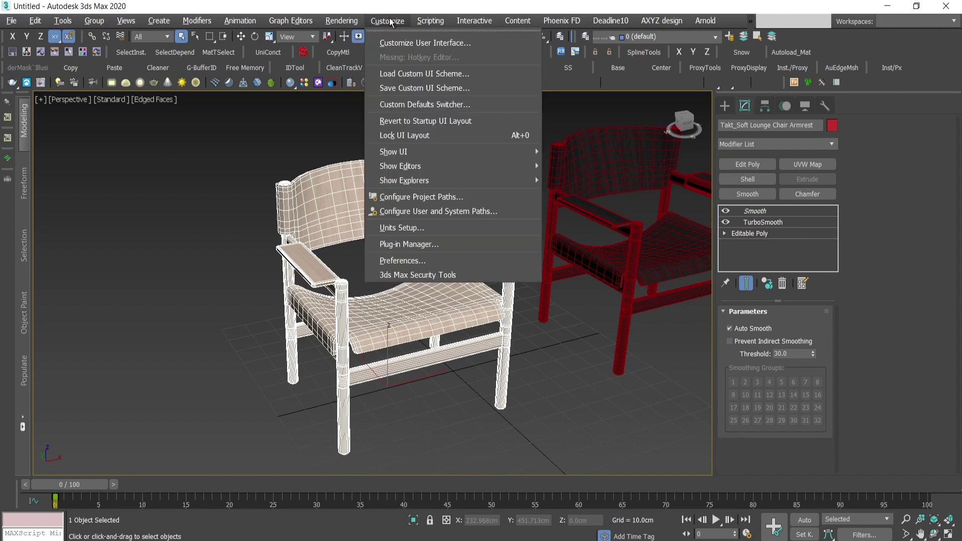
left_click(416, 89)
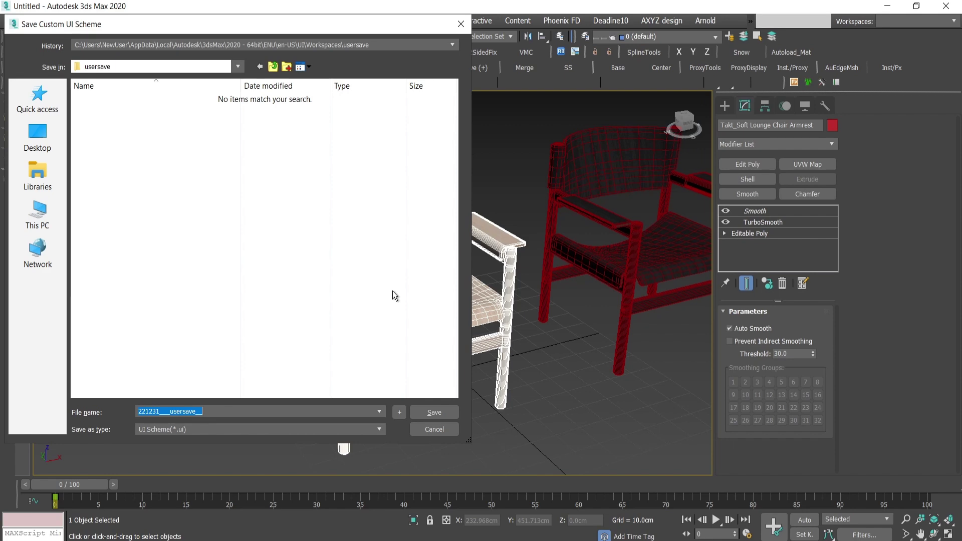
left_click(449, 430)
left_click(561, 383)
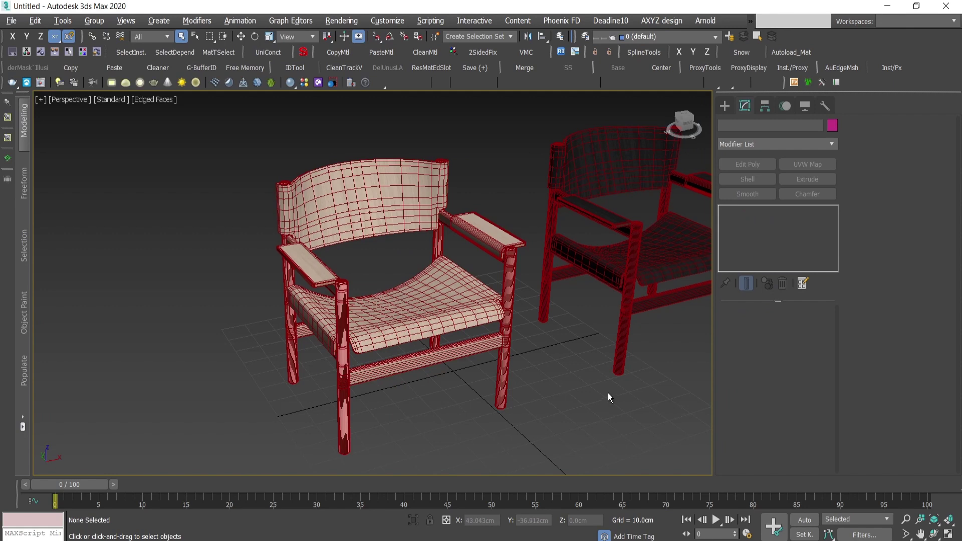
key("w")
middle_click_drag(608, 392, 560, 377)
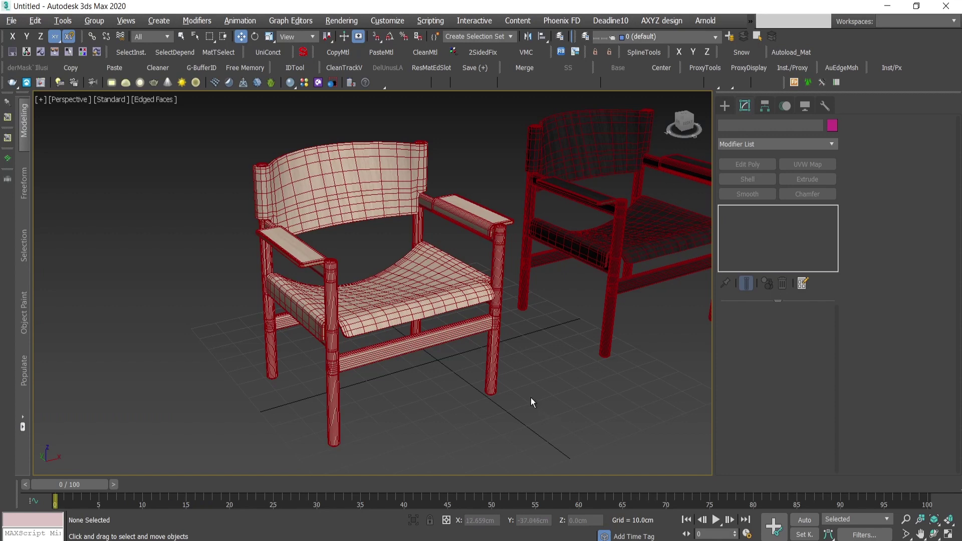
Delete the Export Selected entry from the tools 2 quadrant of the Default Viewport Quad in Customize User Interface
left_click(403, 22)
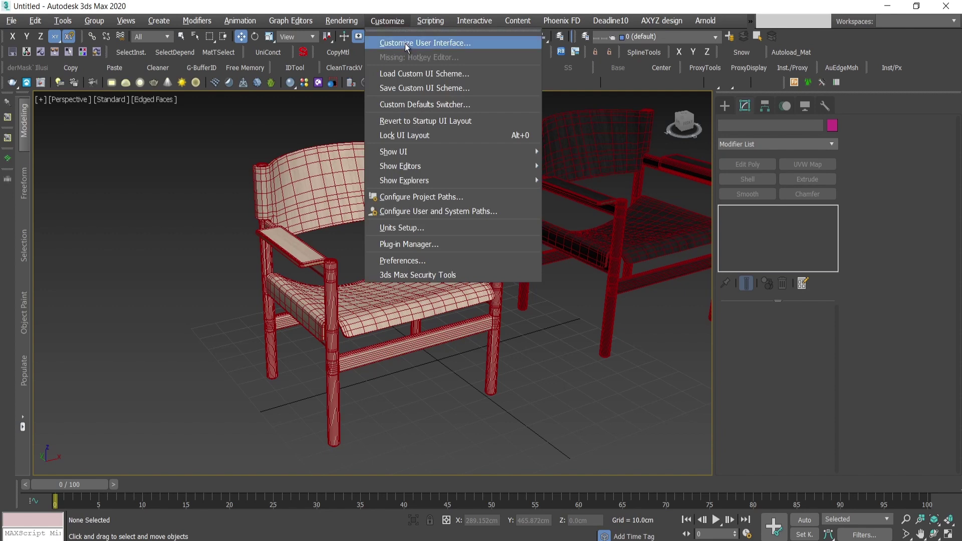
left_click(404, 43)
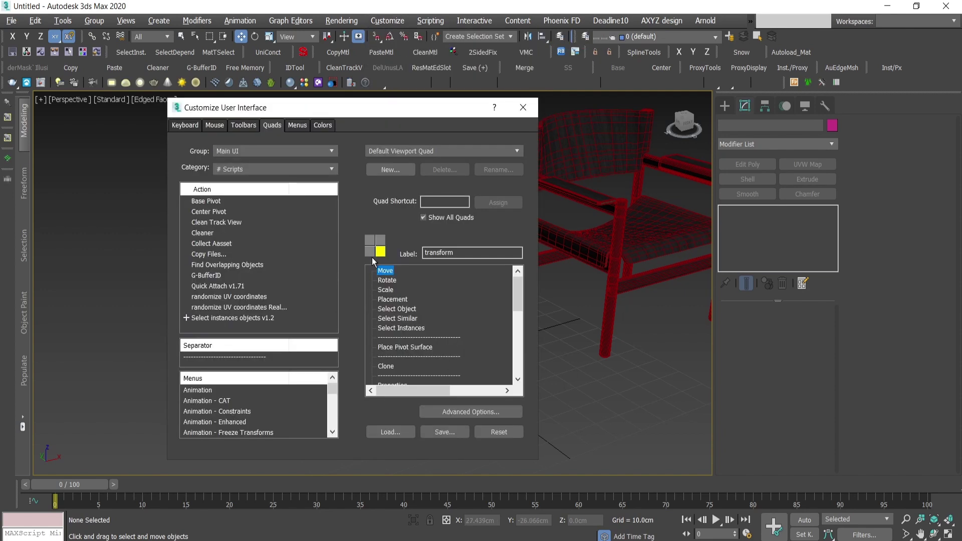
left_click(372, 254)
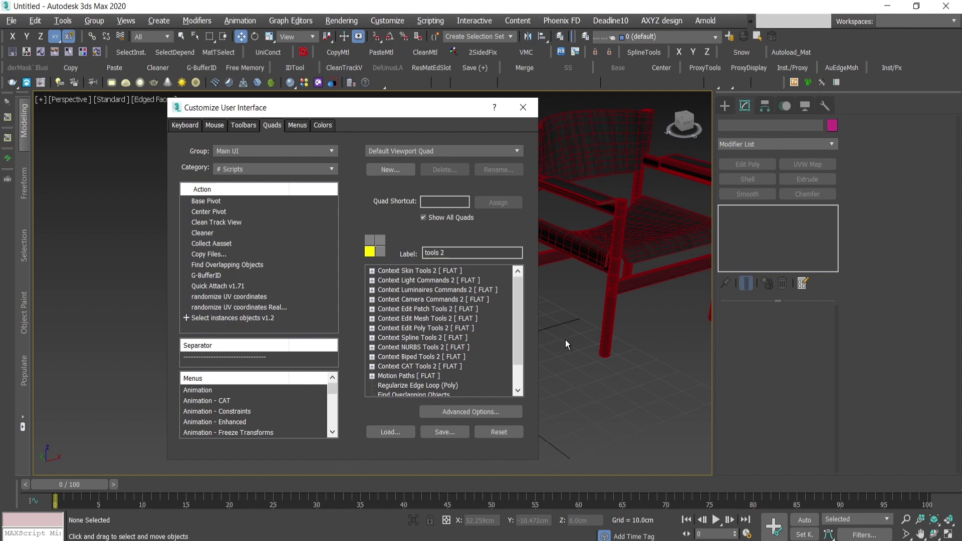
right_click(612, 368)
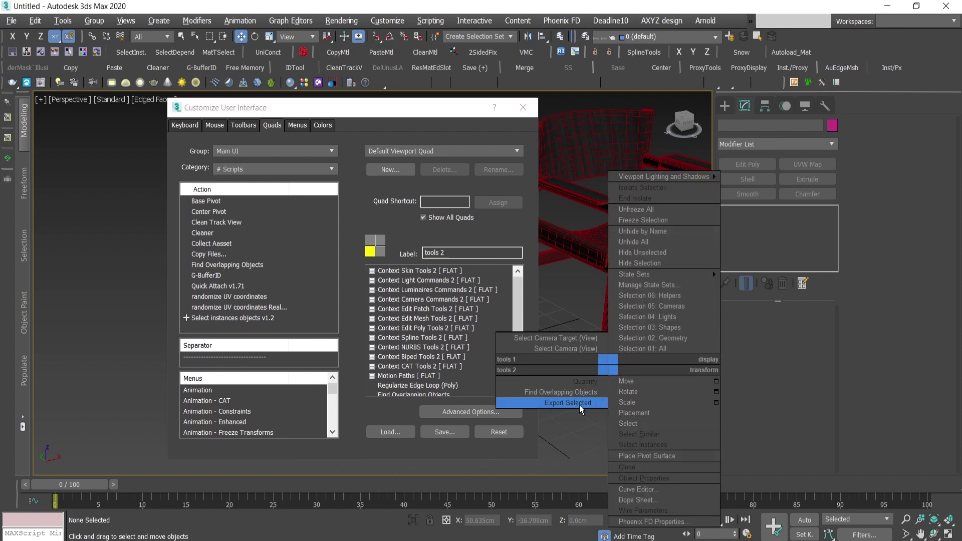
left_click(410, 360)
scroll(465, 352, "down", 1)
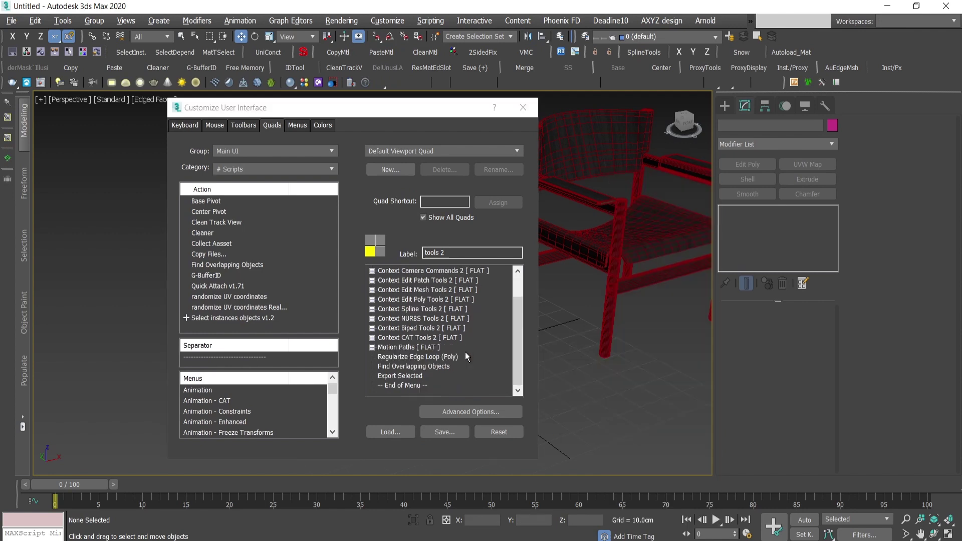
left_click(418, 377)
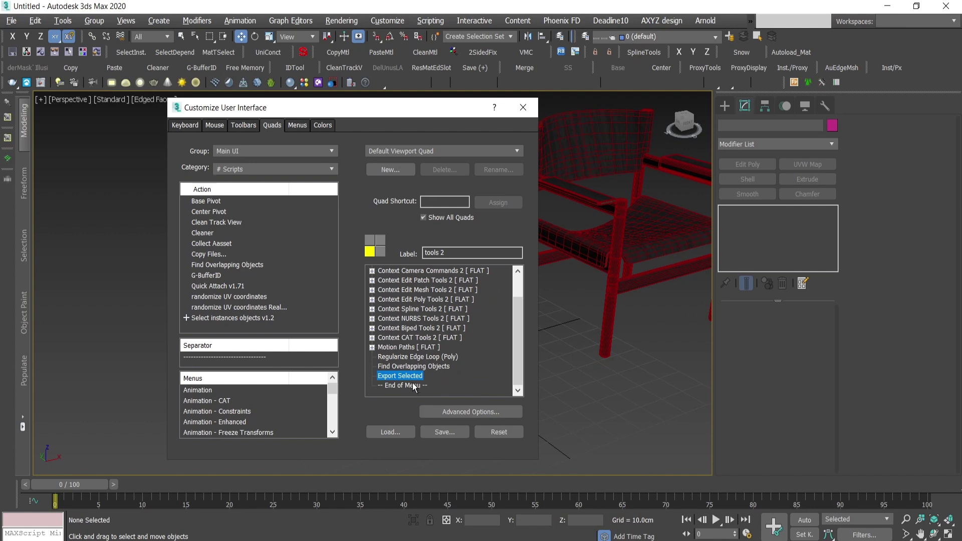
right_click(410, 375)
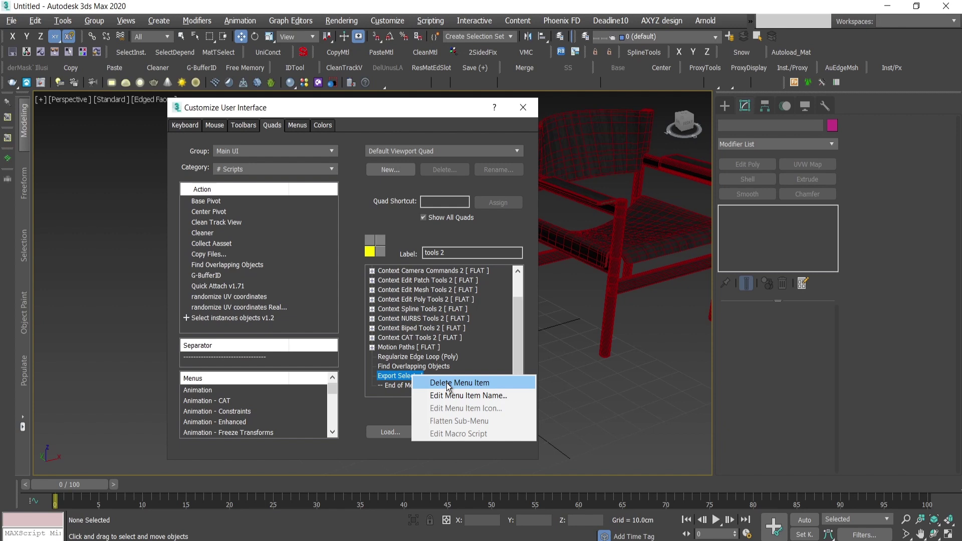
left_click(439, 383)
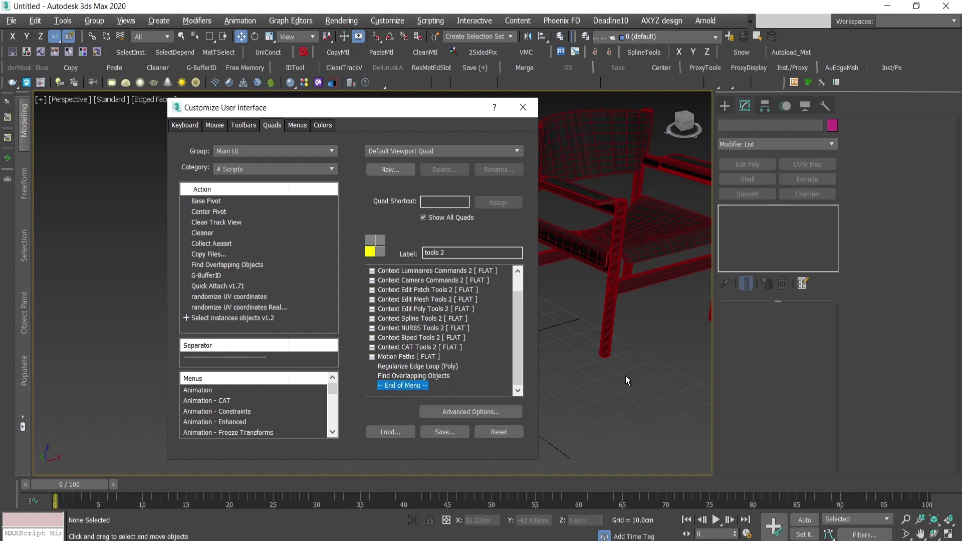
Check the viewport quad menu for Export Selected, and look through the commands inside Context Edit Poly Tools 2 in the quad settings
right_click(651, 339)
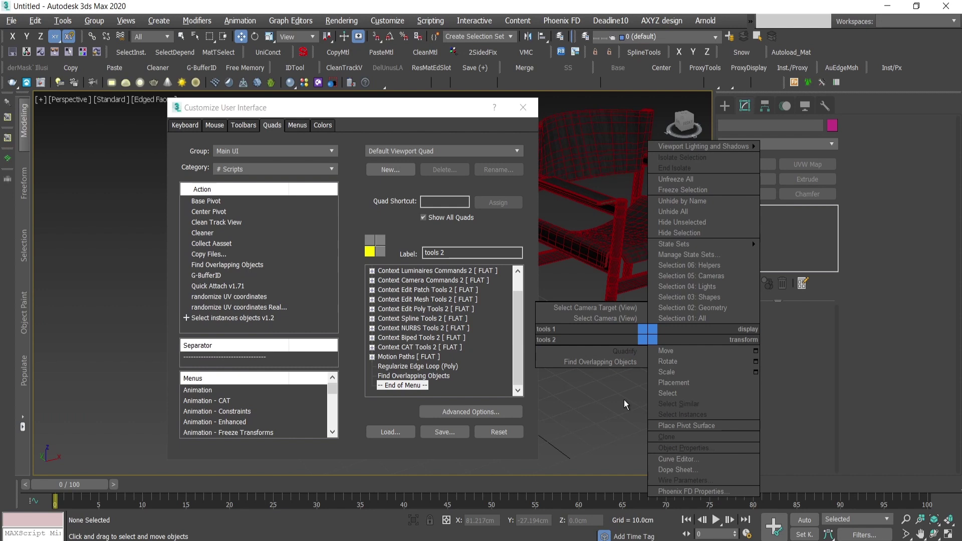
left_click(625, 404)
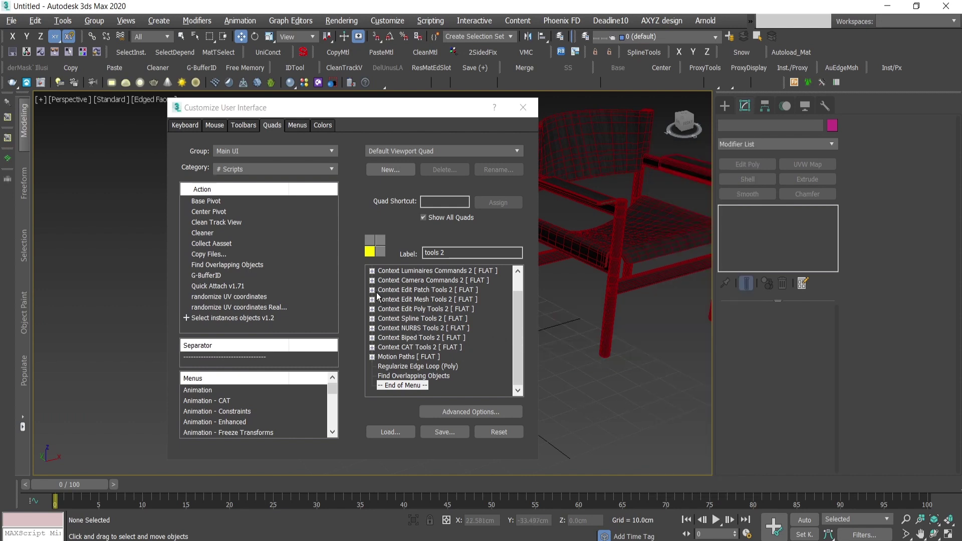
left_click(371, 309)
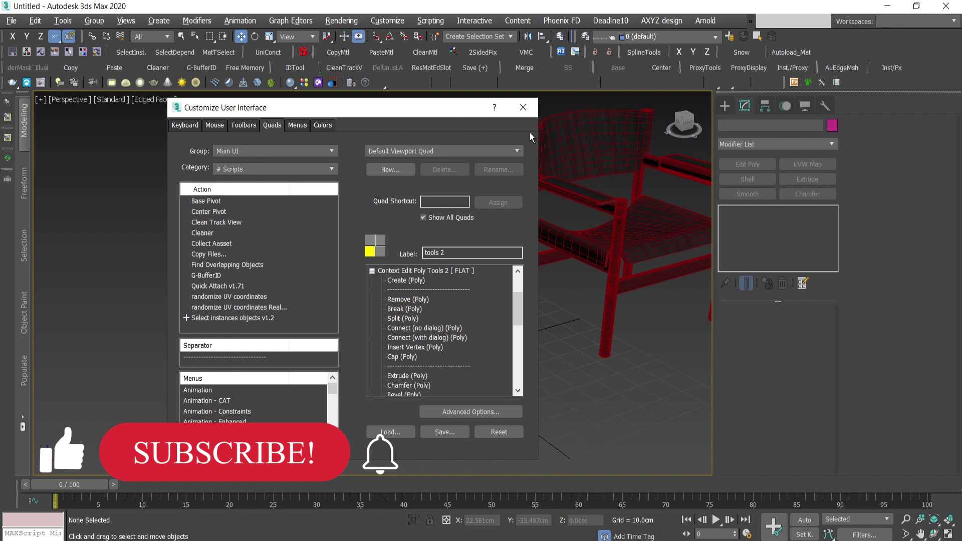
left_click(371, 270)
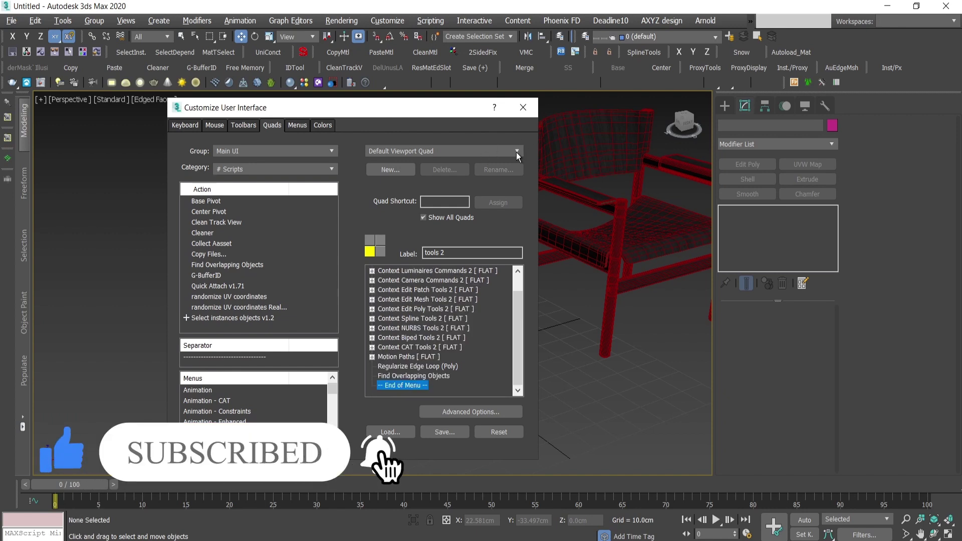
Compare the viewport's alternative quad menus with the quad sets and shortcuts listed in Customize User Interface, and close the settings
right_click(639, 345, "shift")
right_click(641, 319)
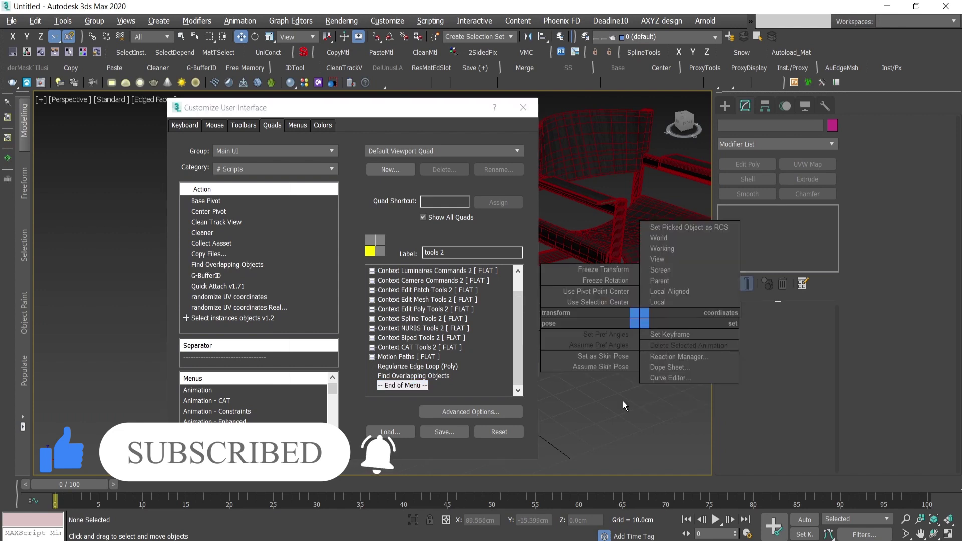
left_click(508, 151)
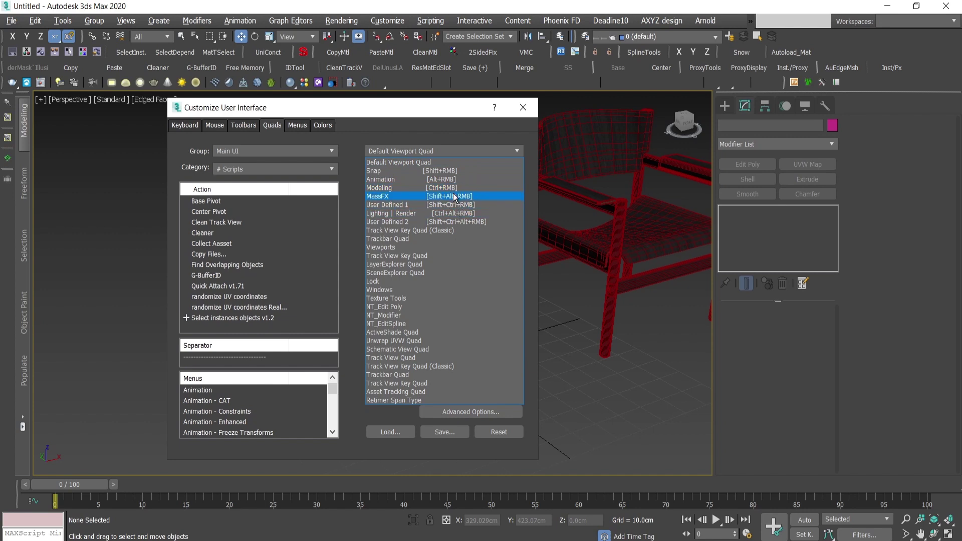
left_click(665, 356)
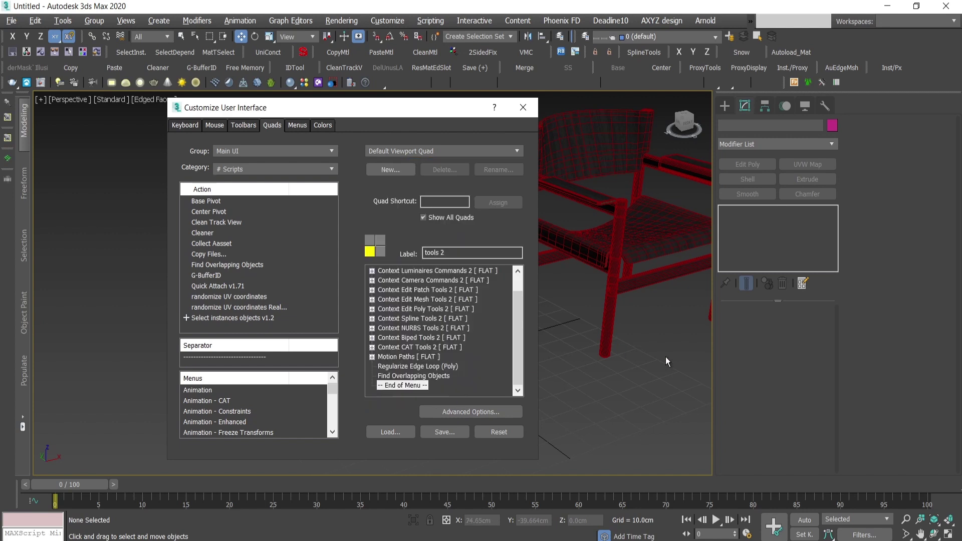
right_click(668, 317)
left_click(636, 335)
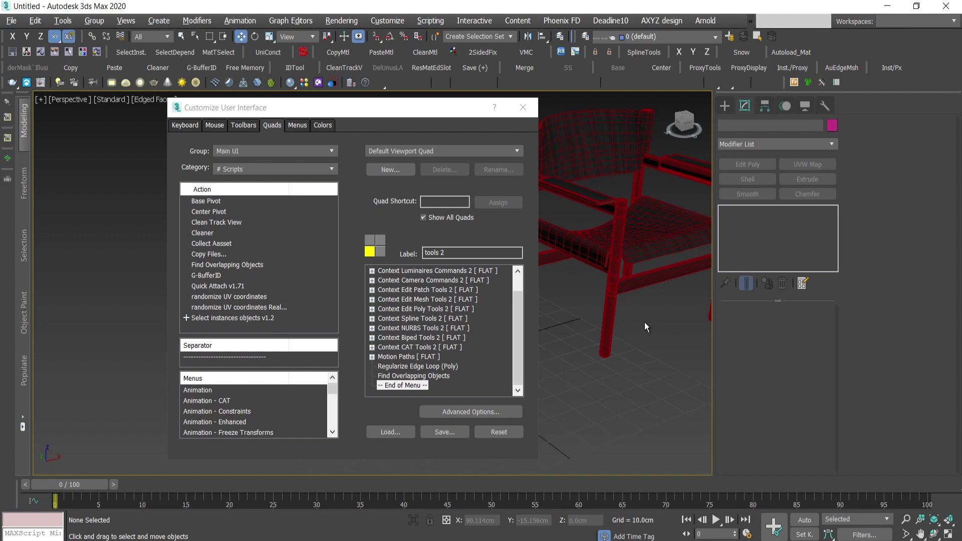
right_click(644, 328)
left_click(633, 349)
right_click(638, 343)
left_click(621, 455)
left_click(522, 107)
middle_click_drag(540, 402, 564, 397, "alt")
key("q")
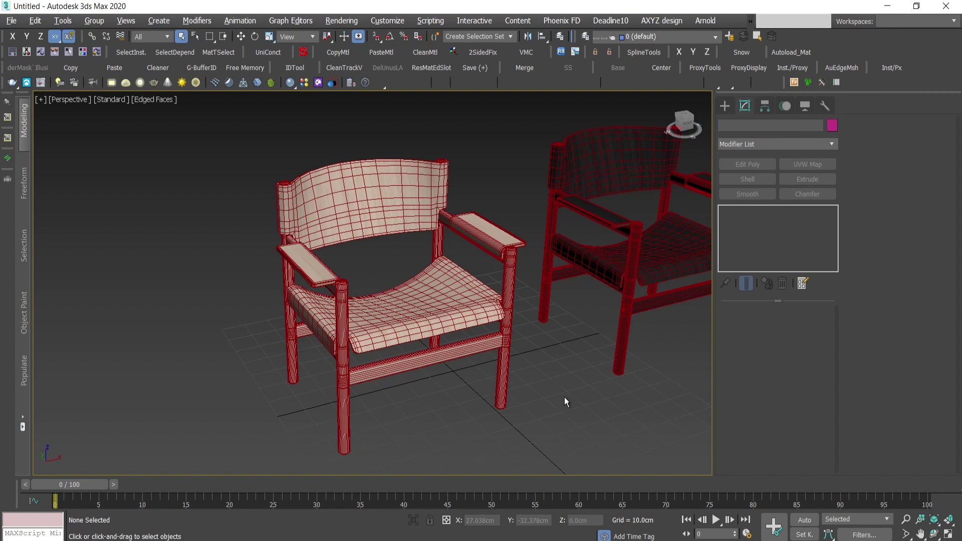
scroll(538, 362, "up", 5)
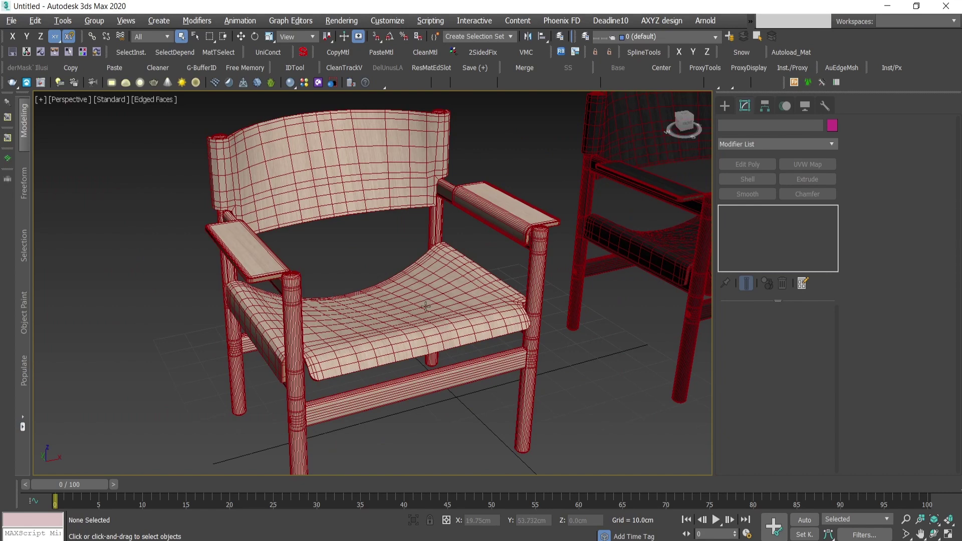
key("ctrl+r")
scroll(376, 352, "down", 3)
left_click_drag(376, 351, 395, 337)
scroll(396, 337, "down", 3)
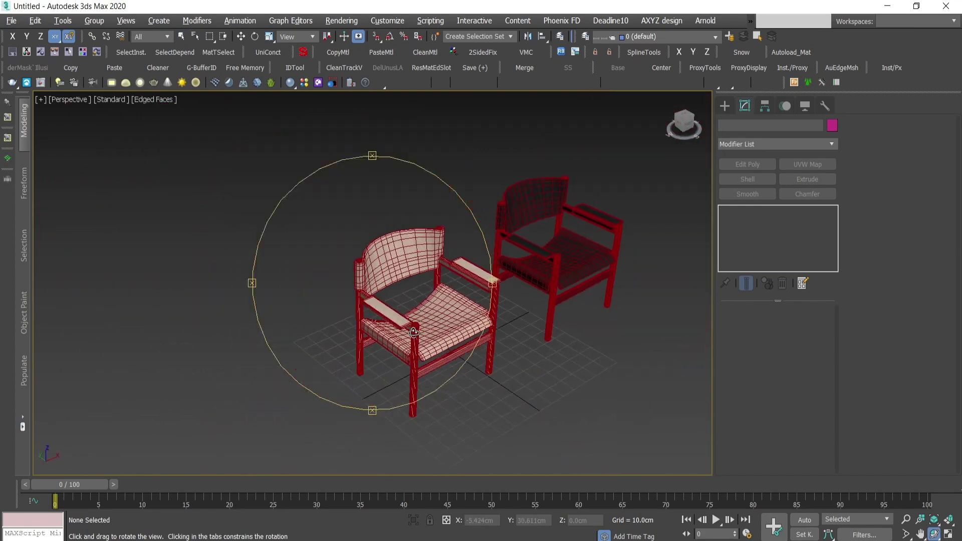
scroll(479, 333, "up", 3)
key("w")
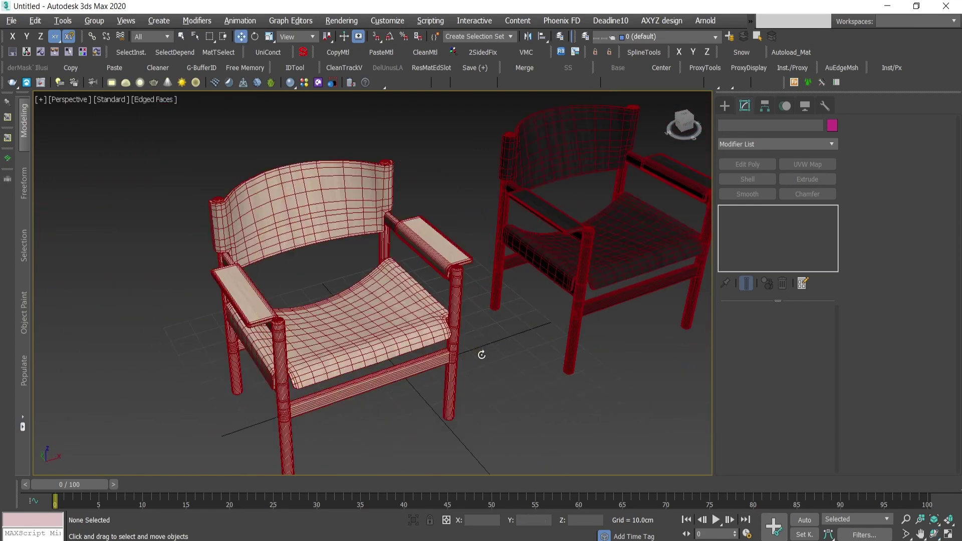